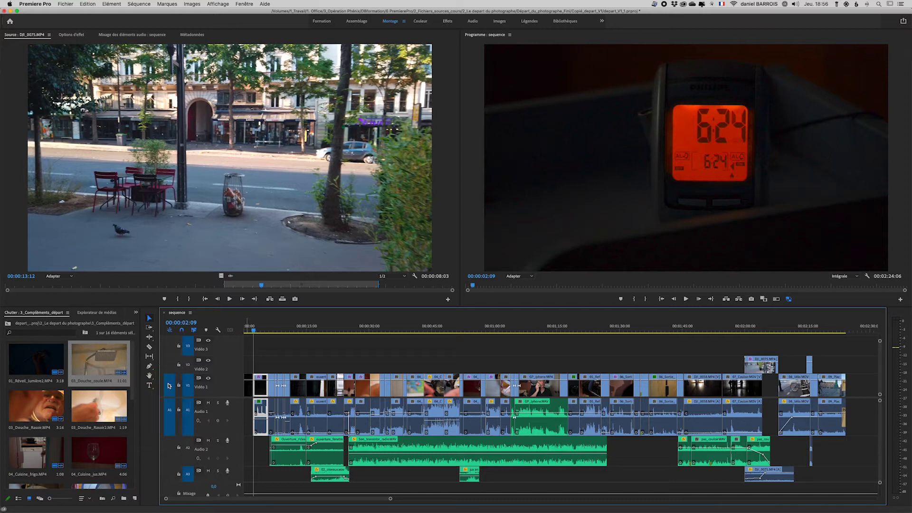
Switch off track targeting on the V3 and A3 track headers
{"action": "left_click", "coordinate": [187, 353]}
{"action": "left_click", "coordinate": [190, 475]}
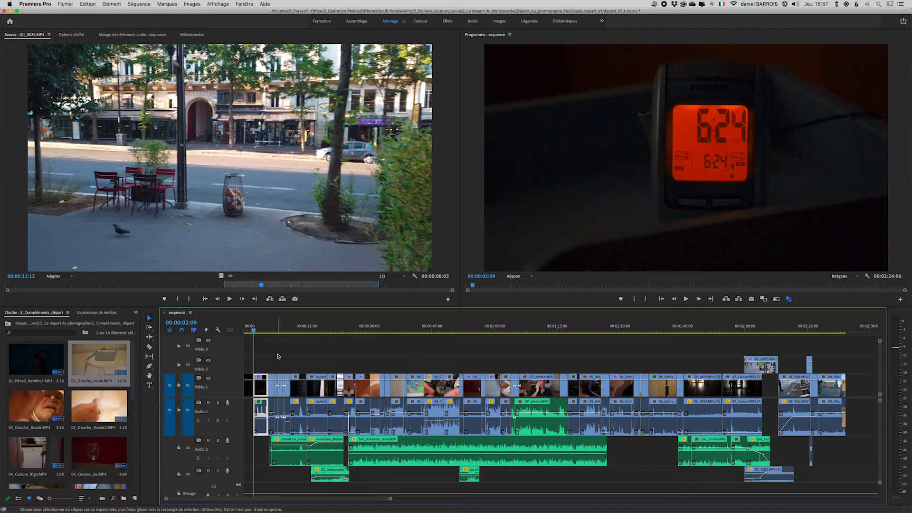
Return to the sequence start and step through edit points toward the shower shot at 00:00:32:17
{"action": "key", "text": "Left"}
{"action": "key", "text": "Left"}
{"action": "key", "text": "Left"}
{"action": "key", "text": "Home"}
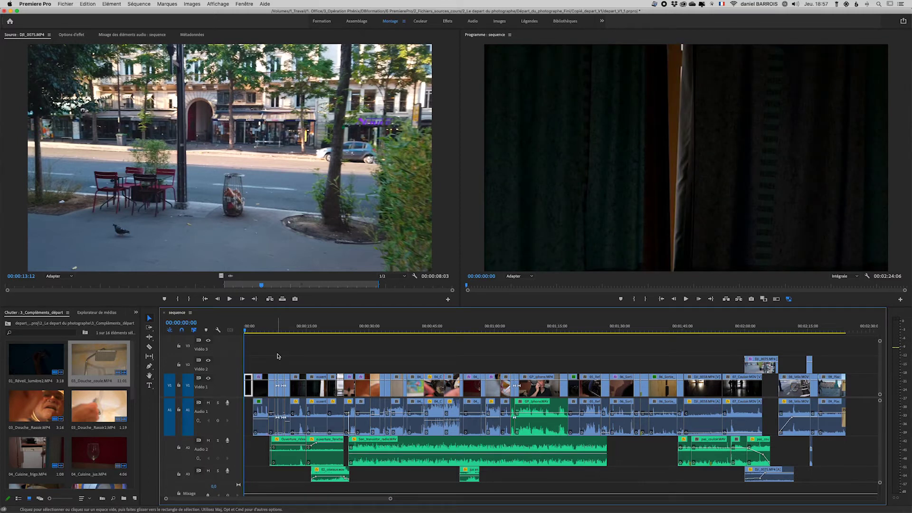
{"action": "key", "text": "Down"}
{"action": "key", "text": "Down"}
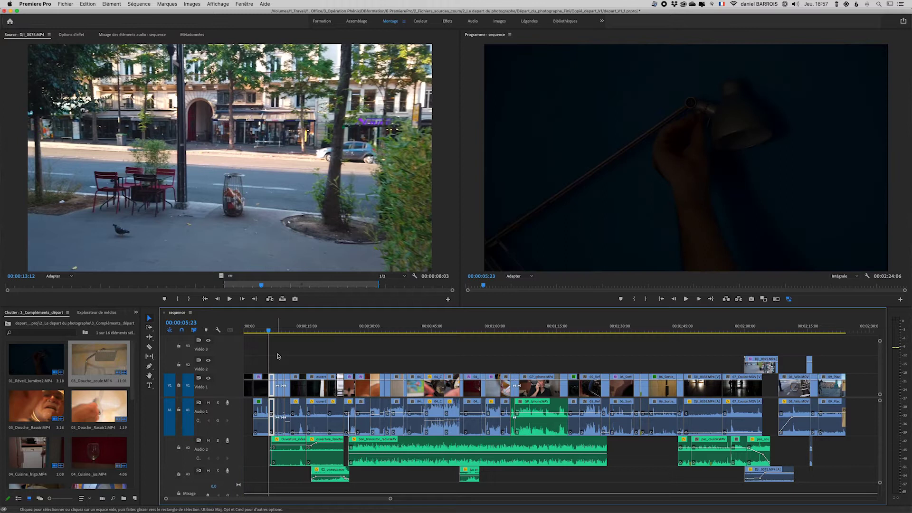
{"action": "key", "text": "Down"}
{"action": "key", "text": "Down"}
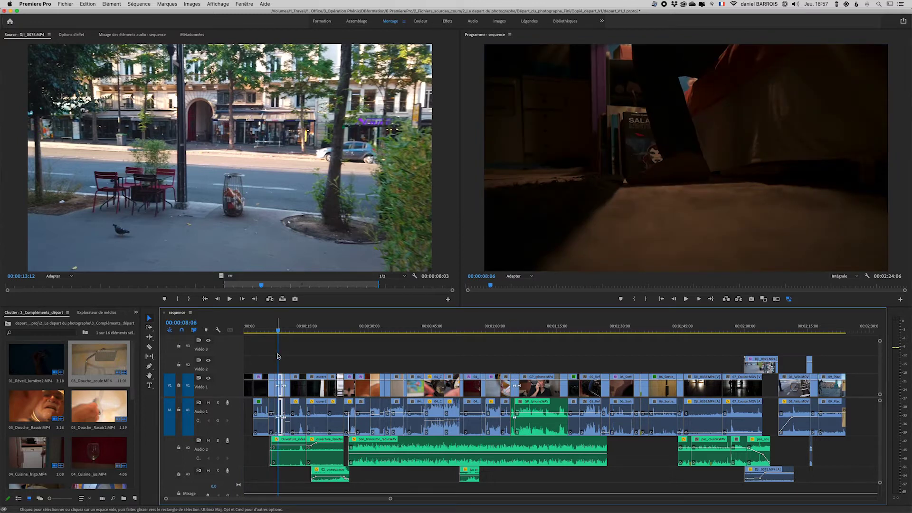
{"action": "key", "text": "Down"}
{"action": "key", "text": "Down"}
{"action": "key", "text": "Down"}
{"action": "key", "text": "Down"}
{"action": "key", "text": "Down"}
{"action": "key", "text": "Down"}
{"action": "key", "text": "Down"}
{"action": "key", "text": "Down"}
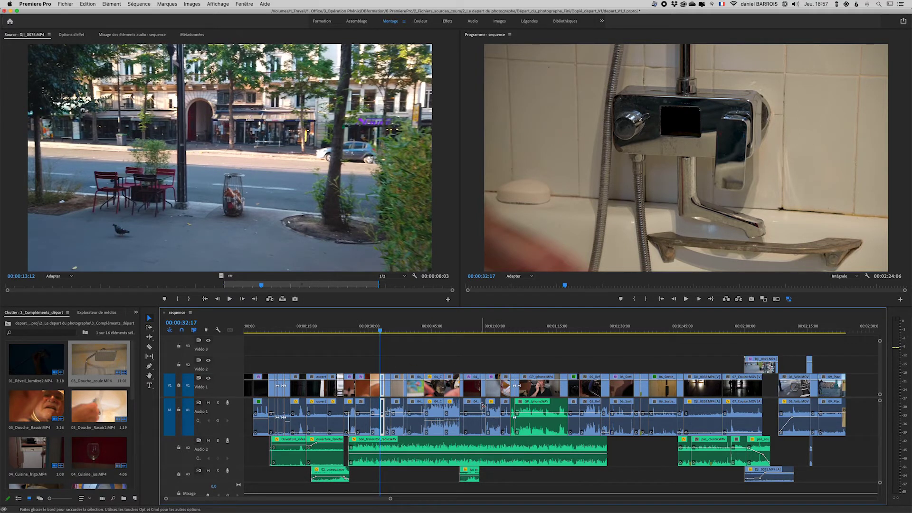
Untarget V1 and A1 and target only the Audio 2 track
{"action": "left_click", "coordinate": [188, 386]}
{"action": "left_click", "coordinate": [188, 412]}
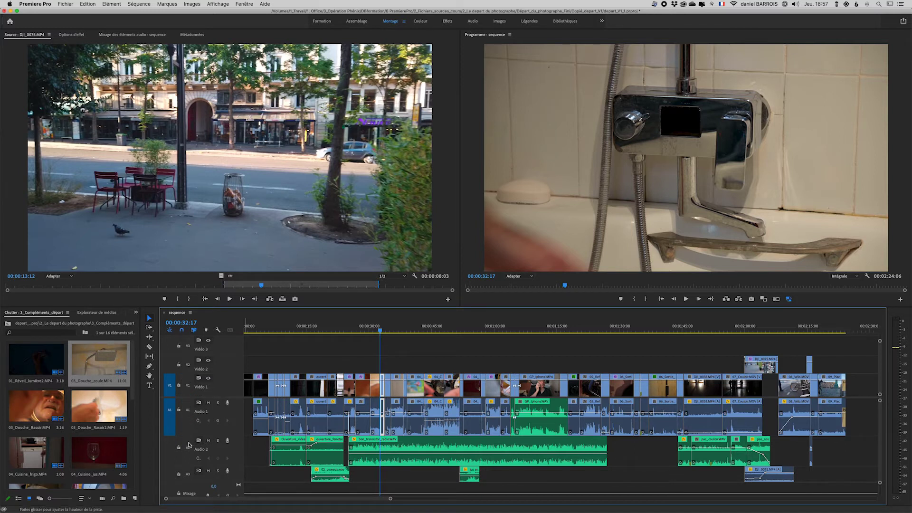
{"action": "left_click", "coordinate": [189, 455]}
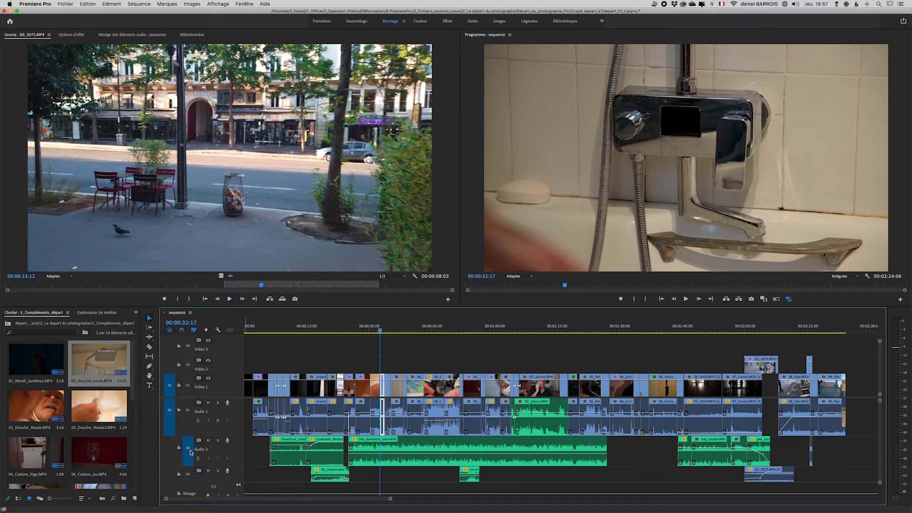
Follow the Son_transistor edits on Audio 2 to reach 00:01:44:02
{"action": "key", "text": "Up"}
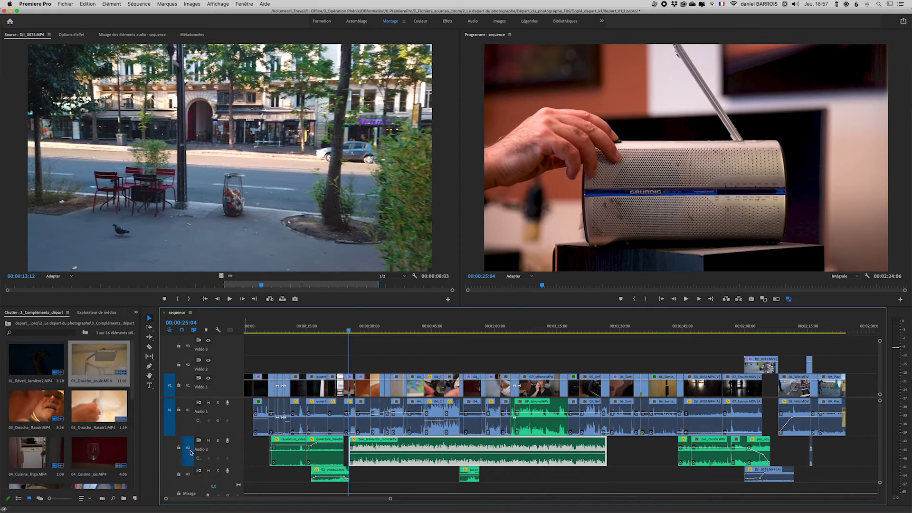
{"action": "key", "text": "shift+End"}
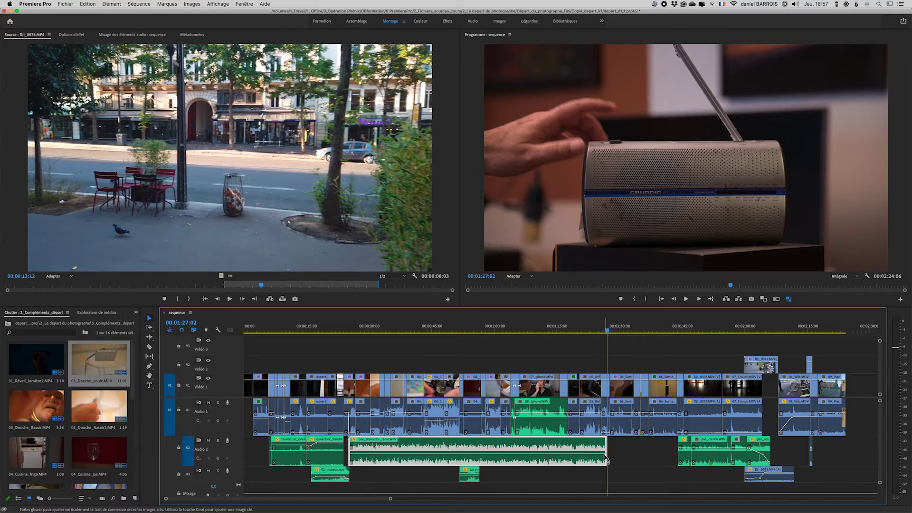
{"action": "key", "text": "Down"}
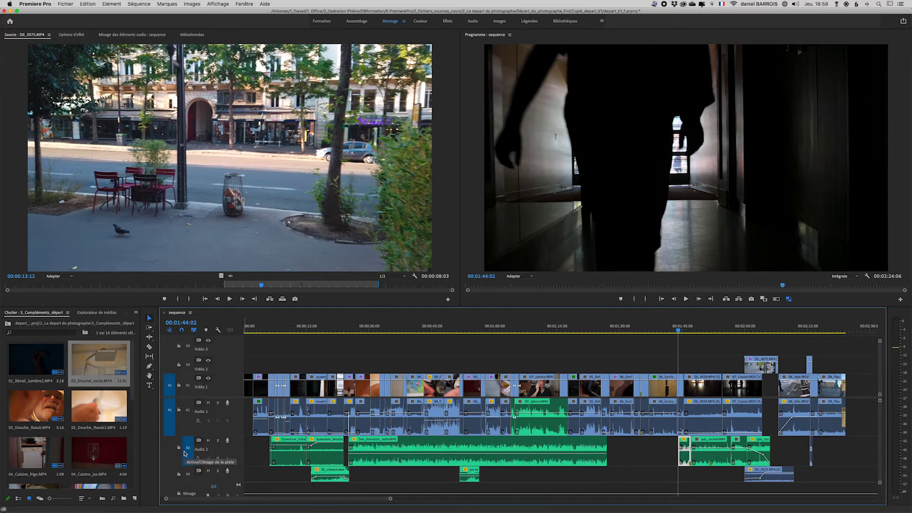
Re-target Video 1, step back through edits and play forward from 00:00:30:09
{"action": "left_click", "coordinate": [188, 385]}
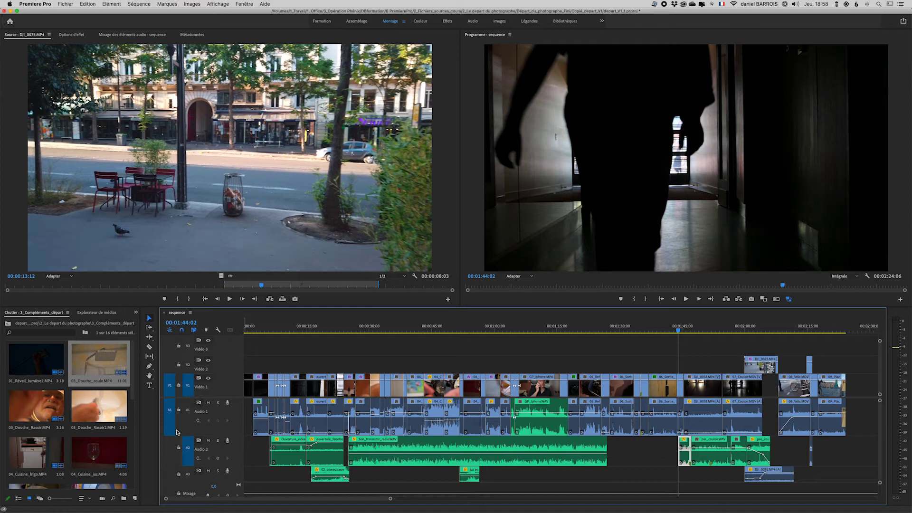
{"action": "key", "text": "Up"}
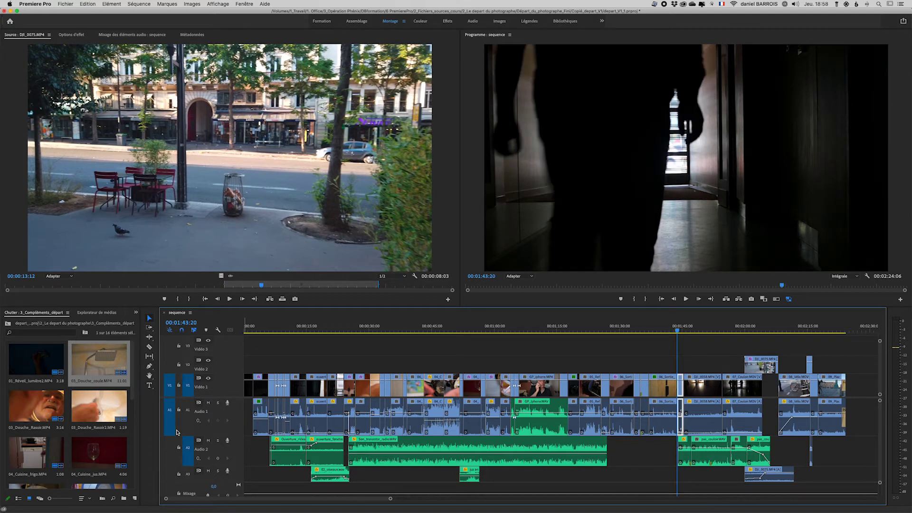
{"action": "key", "text": "Up"}
{"action": "key", "text": "Up"}
{"action": "key", "text": "Up"}
{"action": "key", "text": "Up"}
{"action": "key", "text": "Up"}
{"action": "key", "text": "Up"}
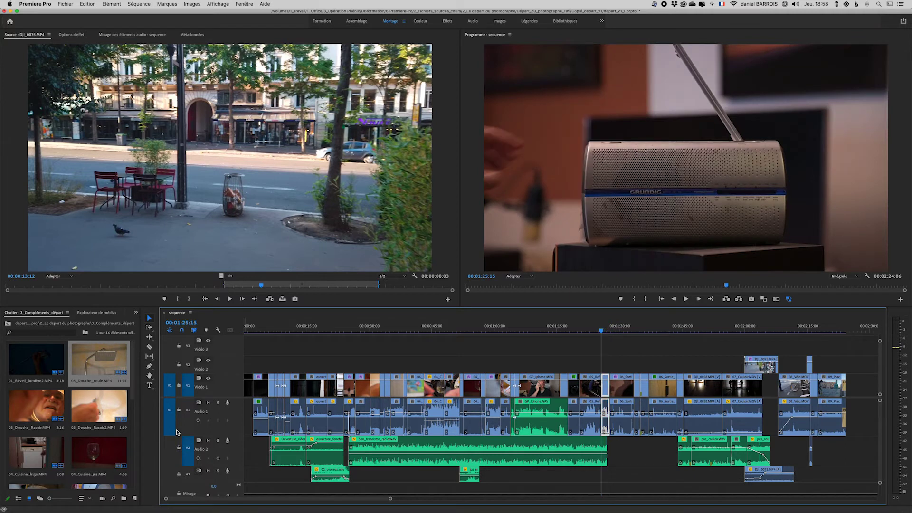
{"action": "key", "text": "Up"}
{"action": "key", "text": "Up"}
{"action": "key", "text": "Up"}
{"action": "key", "text": "Up"}
{"action": "key", "text": "Up"}
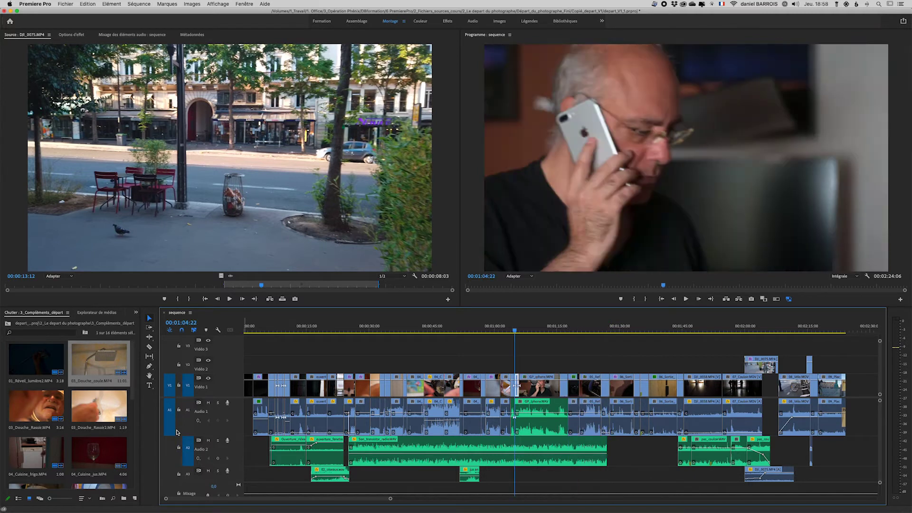
{"action": "key", "text": "Up"}
{"action": "key", "text": "Up"}
{"action": "key", "text": "Up"}
{"action": "key", "text": "Up"}
{"action": "key", "text": "Up"}
{"action": "key", "text": "Up"}
{"action": "key", "text": "Up"}
{"action": "key", "text": "Up"}
{"action": "key", "text": "Up"}
{"action": "key", "text": "Up"}
{"action": "key", "text": "Up"}
{"action": "key", "text": "Up"}
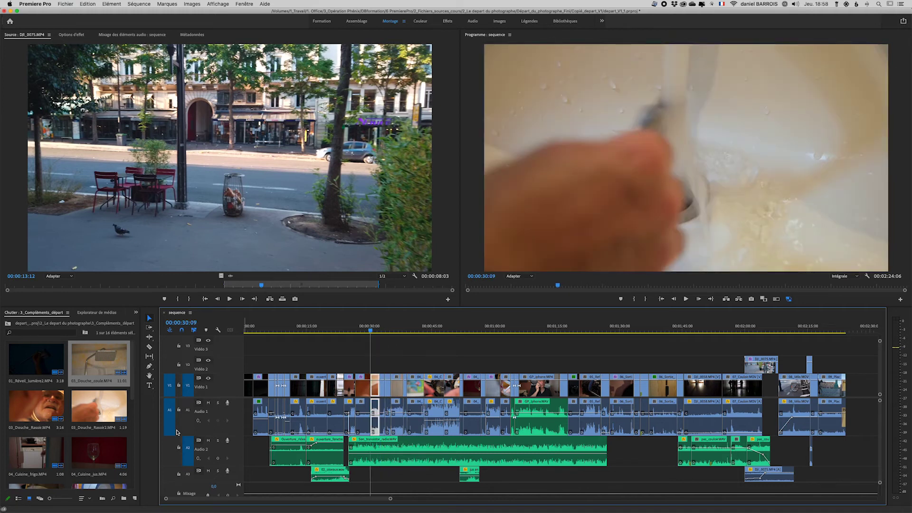
{"action": "key", "text": "l"}
{"action": "key", "text": "l"}
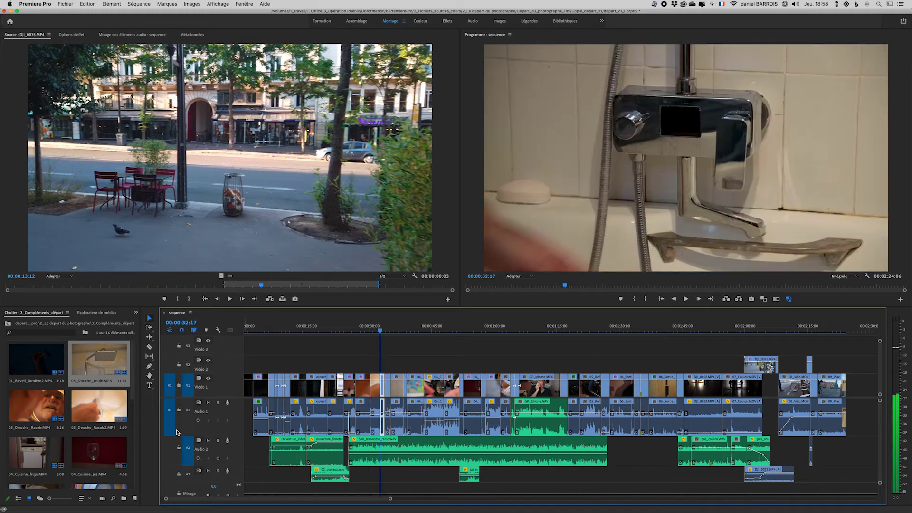
{"action": "key", "text": "l"}
{"action": "key", "text": "l"}
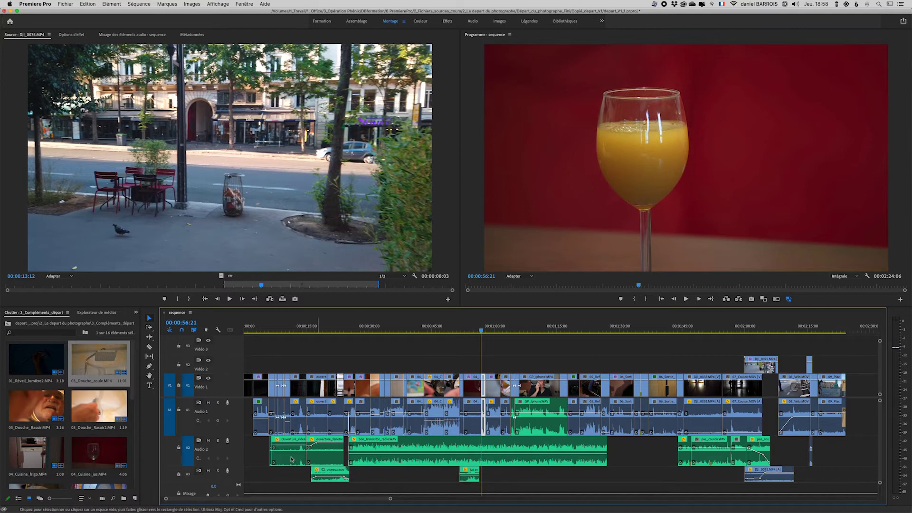
Target A3 and A1 and stop at the juice shot's start, 00:00:56:13
{"action": "left_click", "coordinate": [188, 473]}
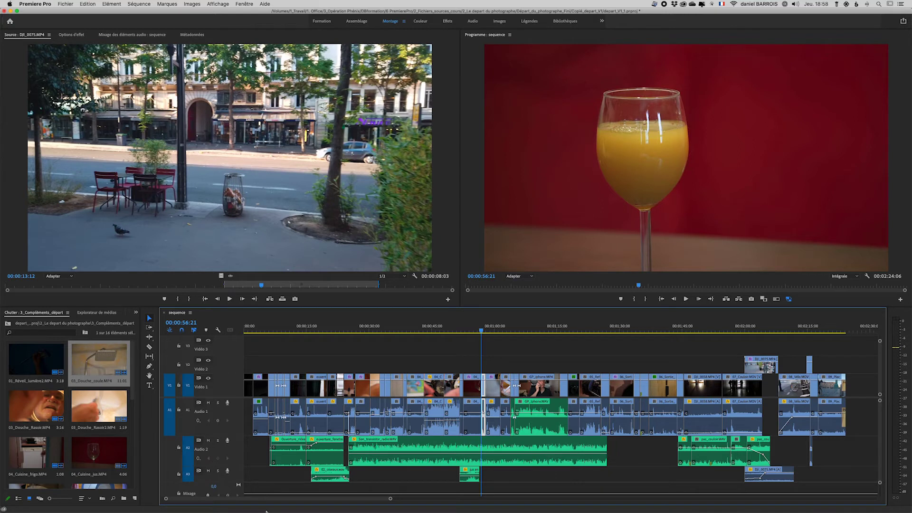
{"action": "key", "text": "space"}
{"action": "key", "text": "space"}
{"action": "key", "text": "Left"}
{"action": "key", "text": "Left"}
{"action": "key", "text": "Left"}
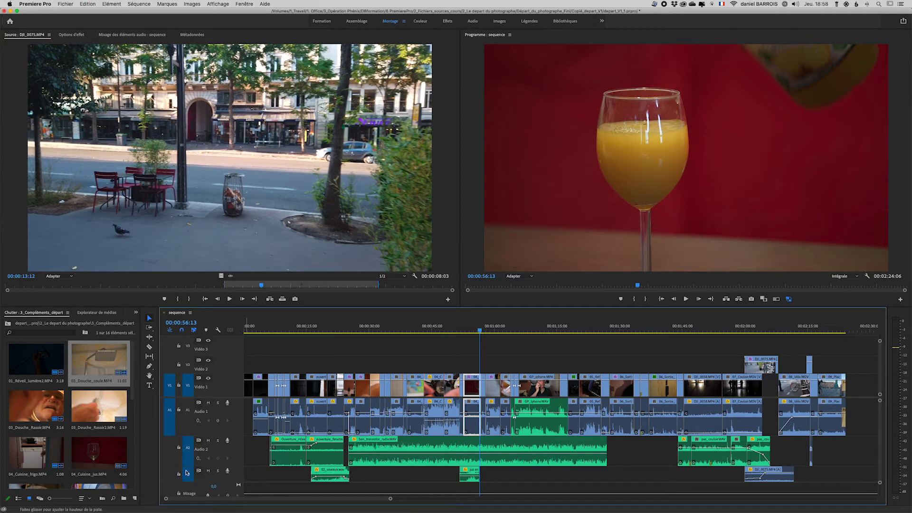
{"action": "left_click", "coordinate": [188, 412]}
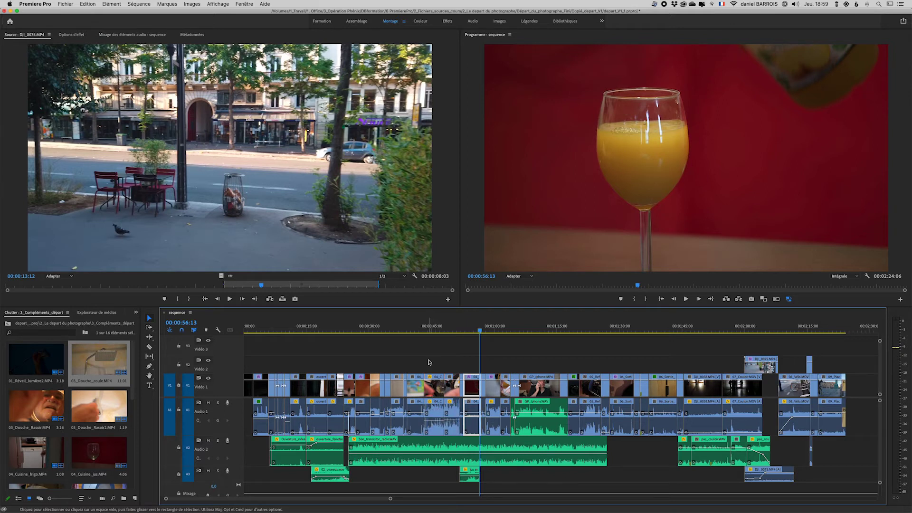
Copy a V1/A1 clip via Copier and move the playhead to the phone-call shot at 00:01:10:21
{"action": "left_click", "coordinate": [415, 390]}
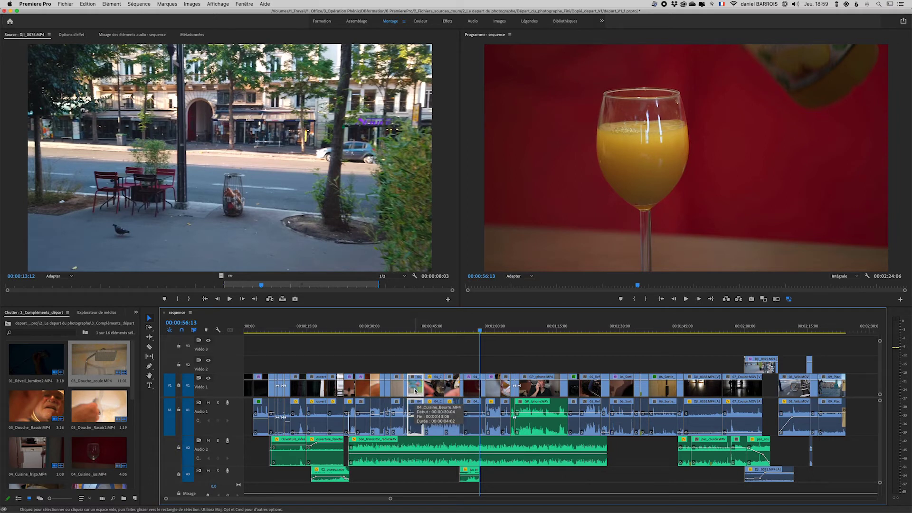
{"action": "right_click", "coordinate": [415, 390]}
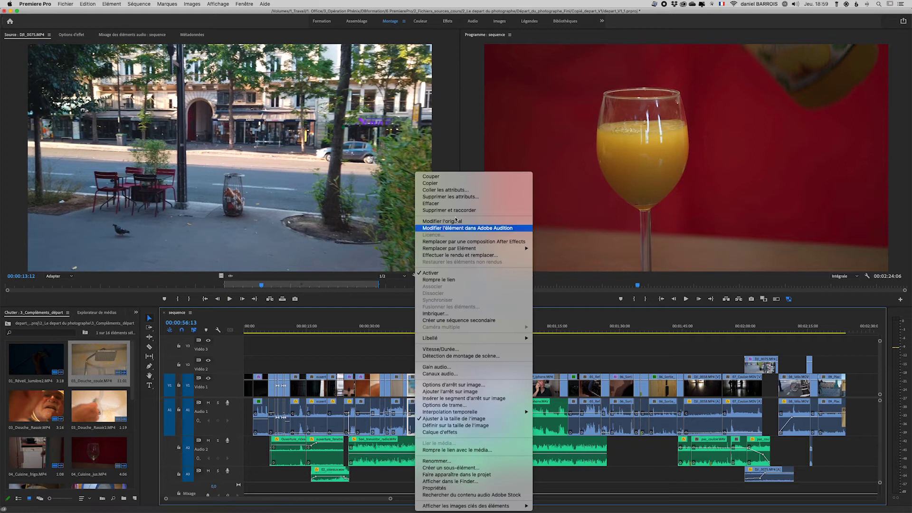
{"action": "left_click", "coordinate": [443, 184]}
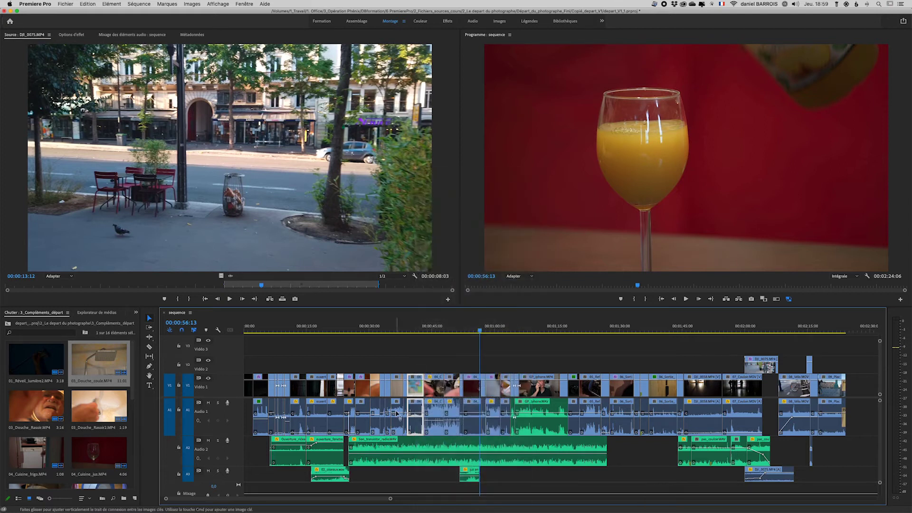
{"action": "left_click", "coordinate": [479, 330]}
{"action": "left_click_drag", "start_coordinate": [479, 330], "coordinate": [540, 329]}
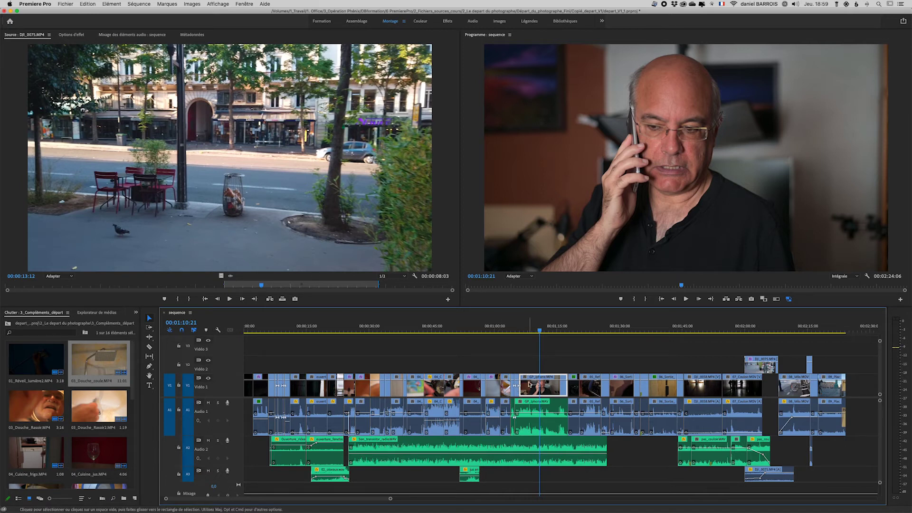
Select GP_iphone on Video 1, try an overwrite, then undo the split it caused
{"action": "right_click", "coordinate": [544, 364]}
{"action": "left_click", "coordinate": [551, 353]}
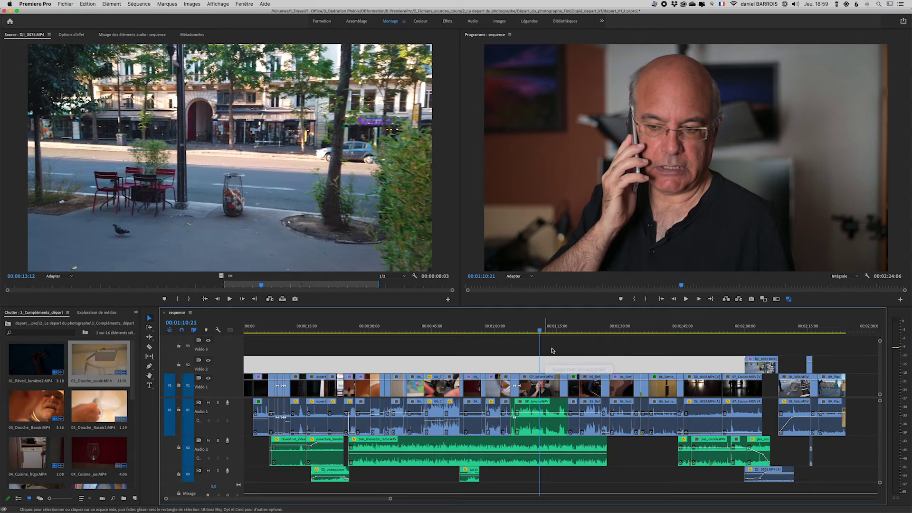
{"action": "left_click", "coordinate": [548, 390]}
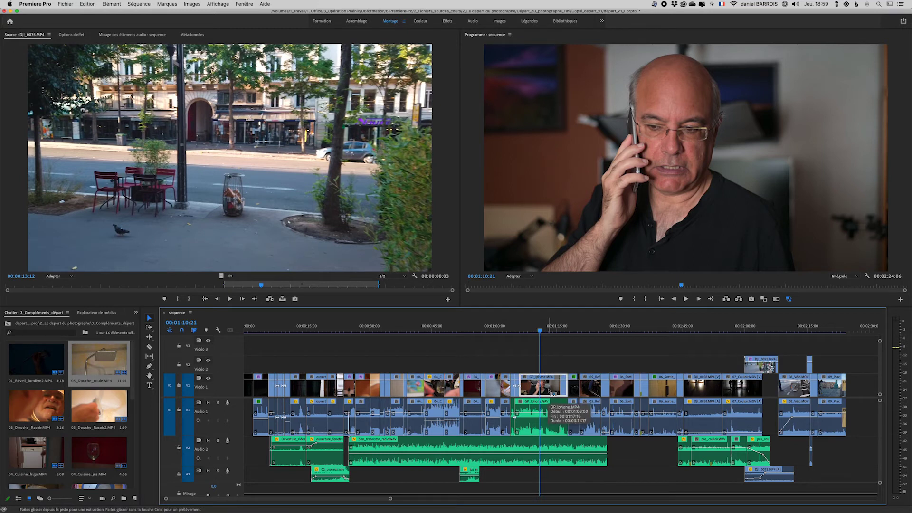
{"action": "key", "text": "Down"}
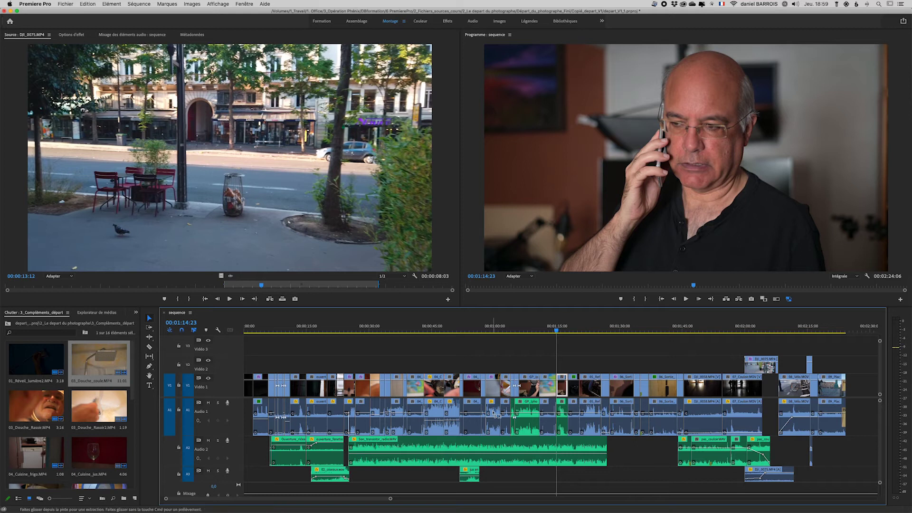
{"action": "key", "text": "super+z"}
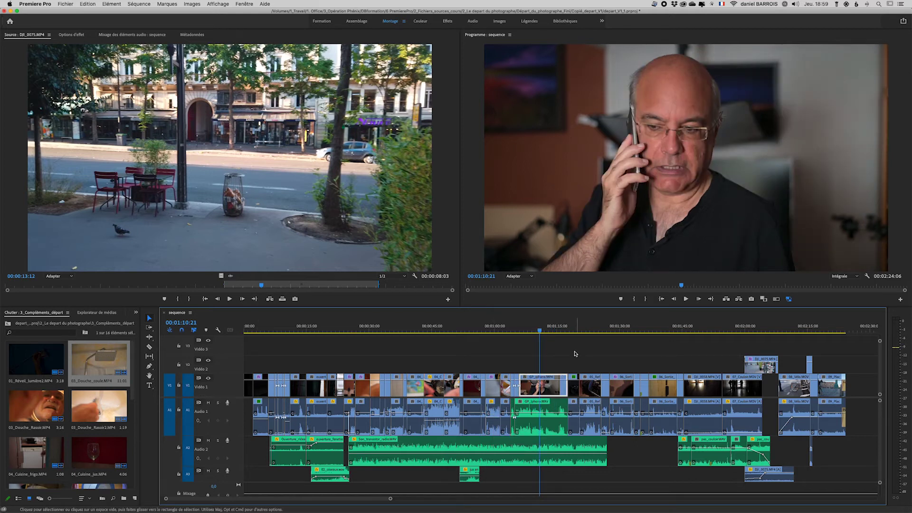
Target V2 instead of V1 and overwrite the source shot onto Video 2 only
{"action": "left_click", "coordinate": [188, 365]}
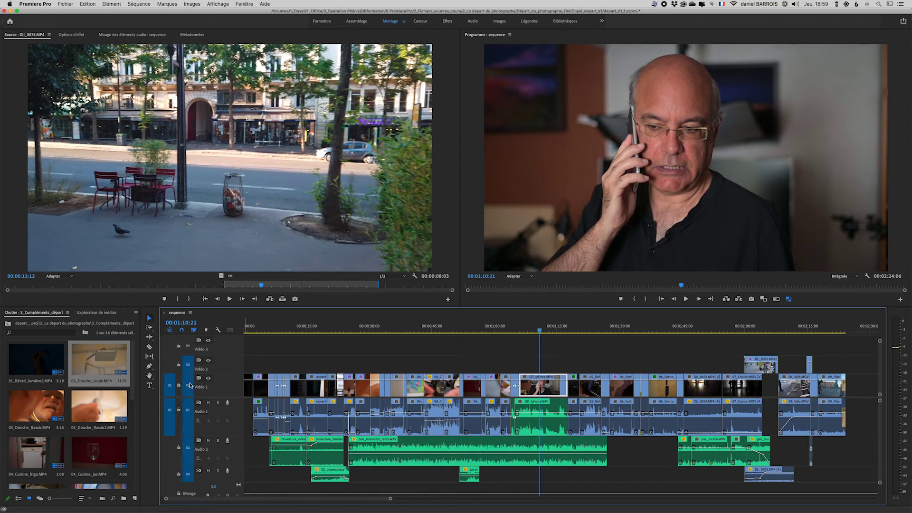
{"action": "key", "text": "period"}
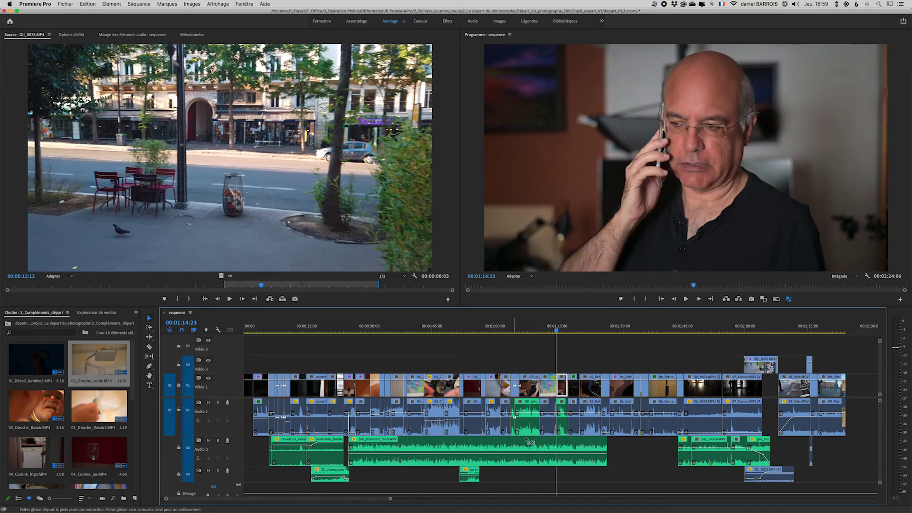
{"action": "key", "text": "super+z"}
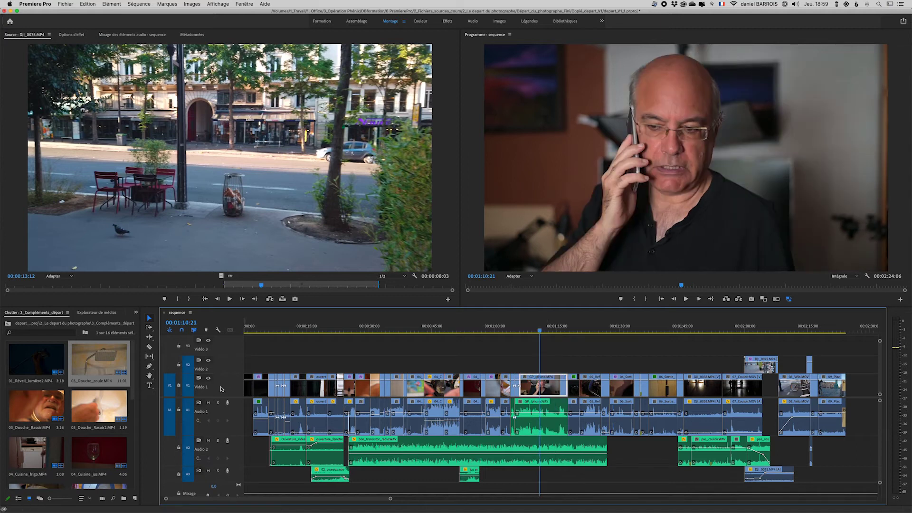
{"action": "left_click", "coordinate": [187, 383]}
{"action": "key", "text": "period"}
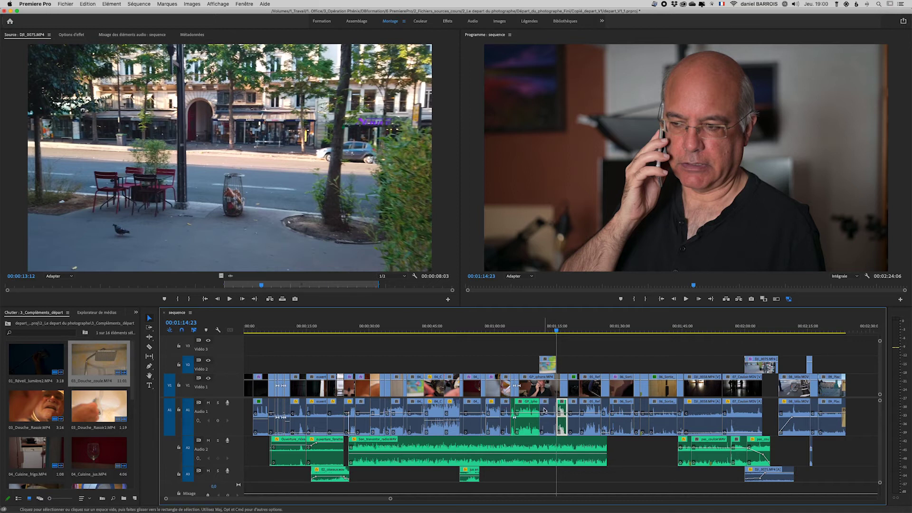
Undo the V2 overwrite, untarget A1 and A2, and overwrite onto Video 2 and Audio 3
{"action": "key", "text": "super+z"}
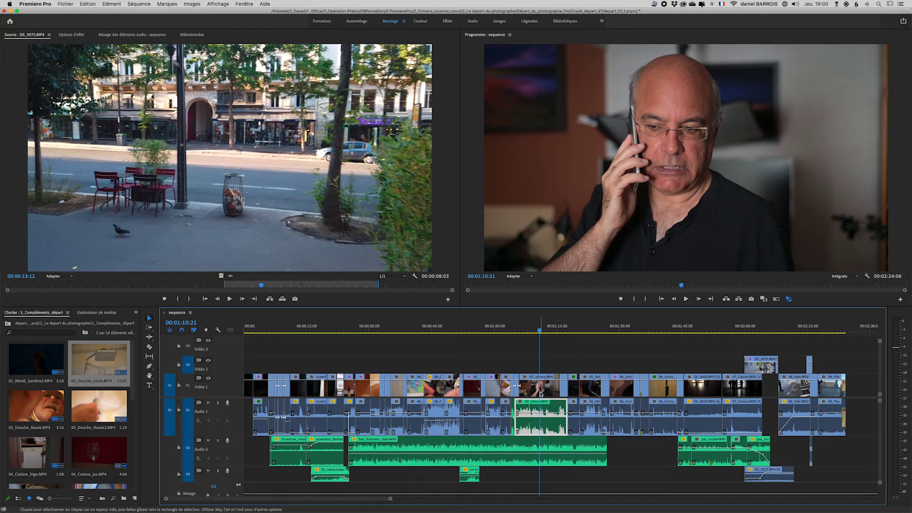
{"action": "left_click", "coordinate": [186, 414]}
{"action": "left_click", "coordinate": [188, 453]}
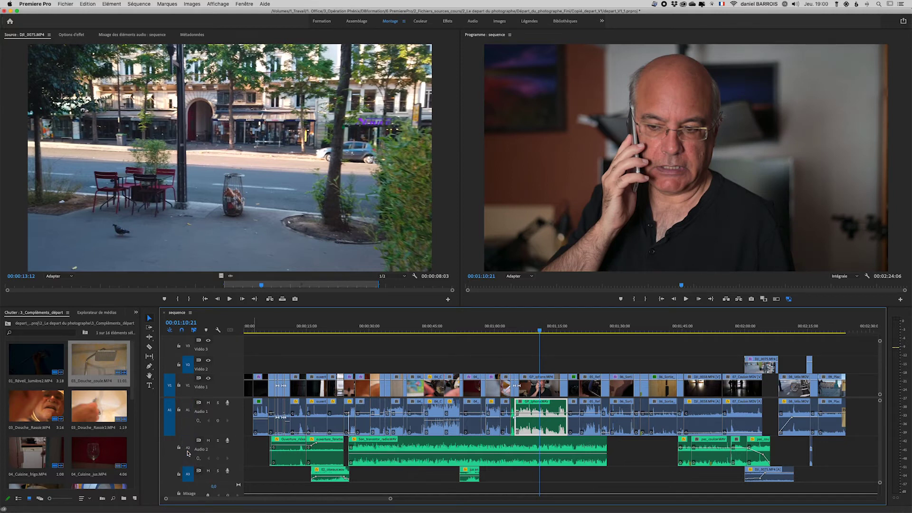
{"action": "key", "text": "period"}
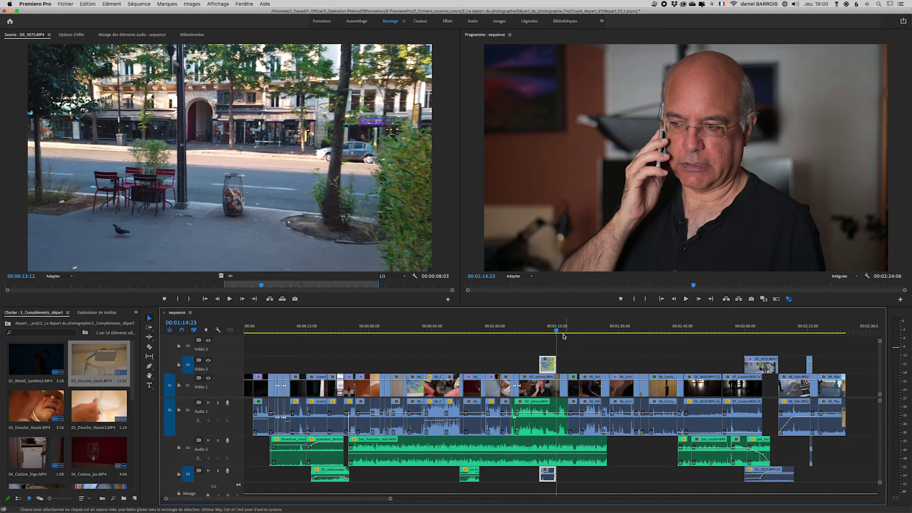
Paste another copy at 01:39:23 with A1 targeted, then undo the trial overwrites
{"action": "left_click_drag", "start_coordinate": [557, 331], "coordinate": [660, 331]}
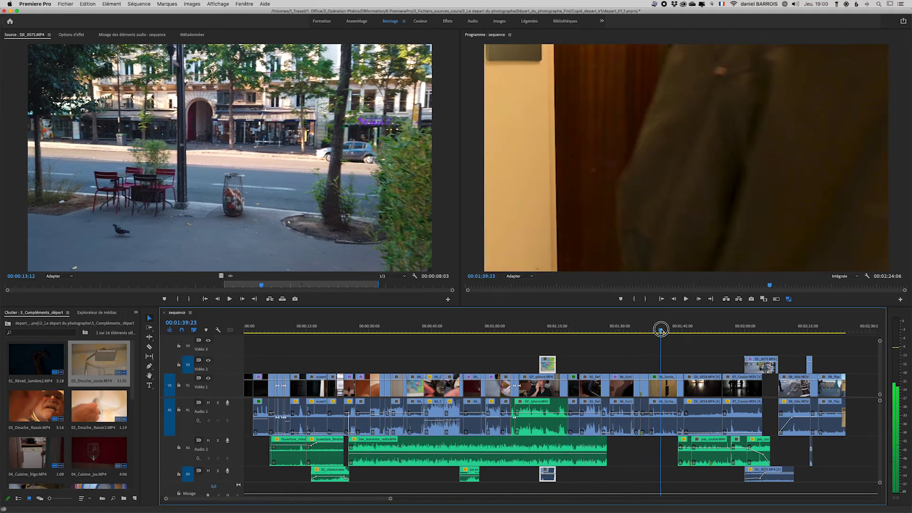
{"action": "left_click", "coordinate": [188, 413]}
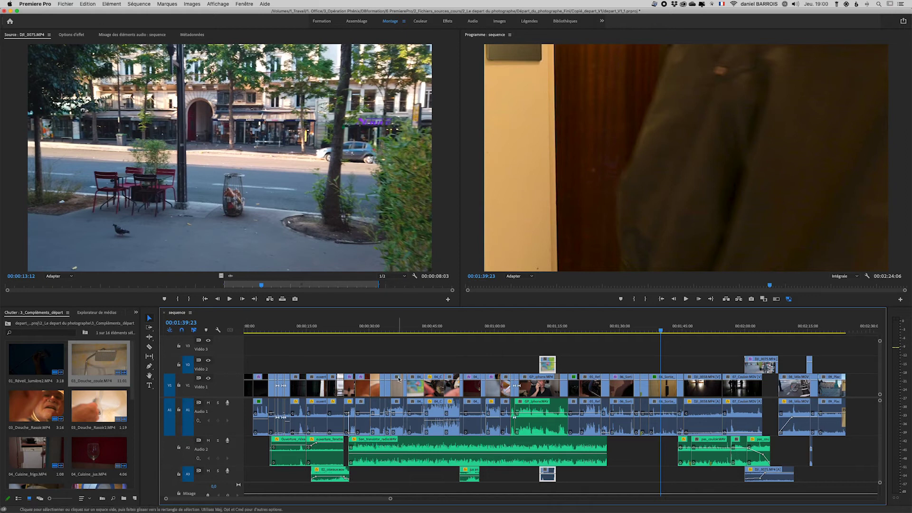
{"action": "key", "text": "super+v"}
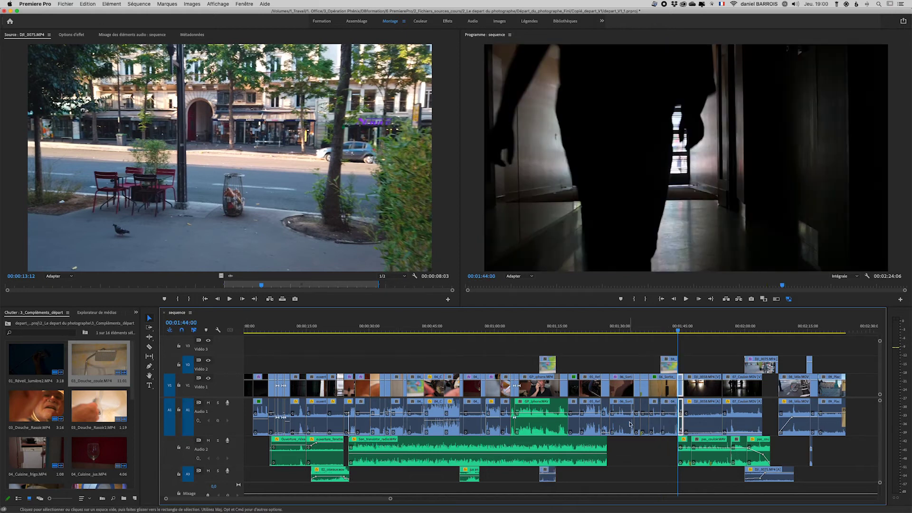
{"action": "left_click", "coordinate": [668, 410]}
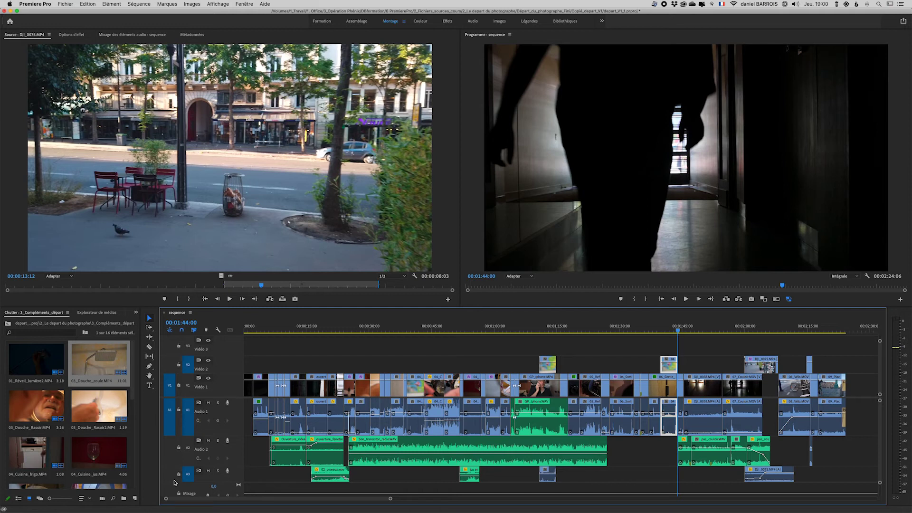
{"action": "key", "text": "ctrl+z"}
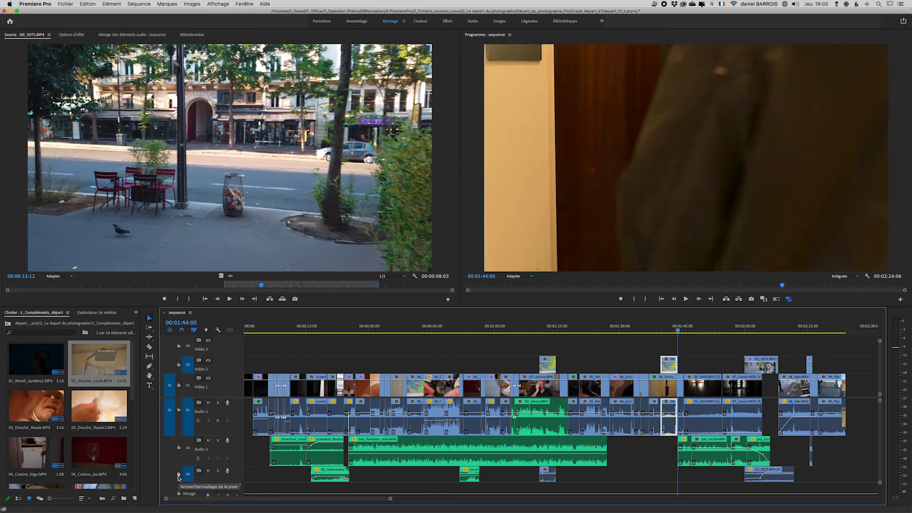
{"action": "key", "text": "ctrl+z"}
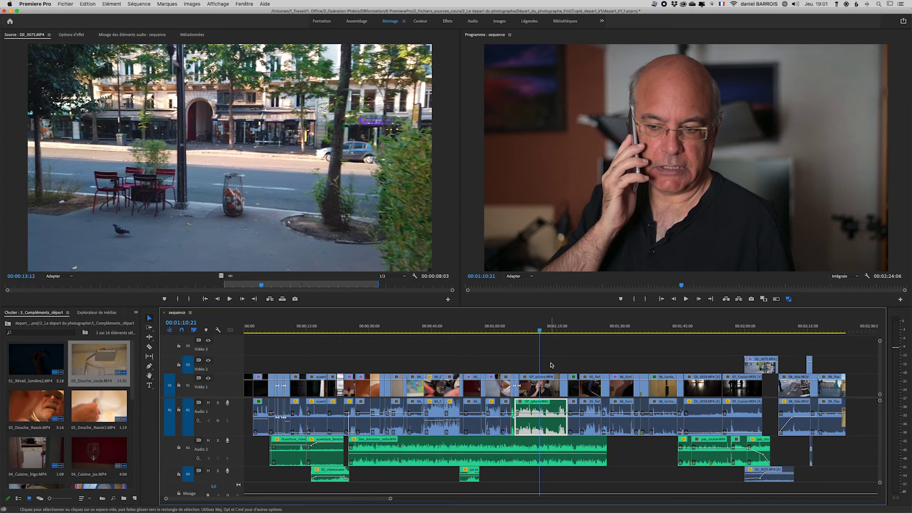
Overwrite 04_Cuisine_Beurre above the phone-call clip, scrub back into it, and deselect it
{"action": "key", "text": "period"}
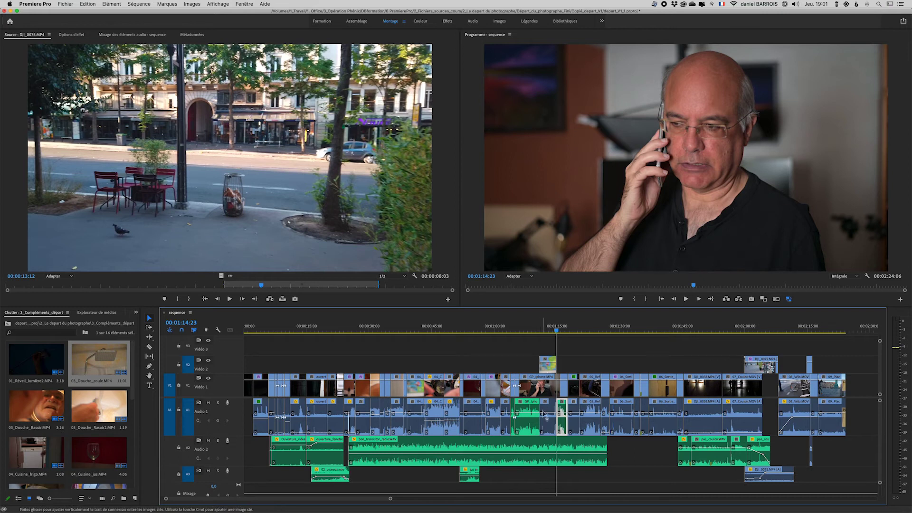
{"action": "left_click_drag", "start_coordinate": [556, 331], "coordinate": [548, 332]}
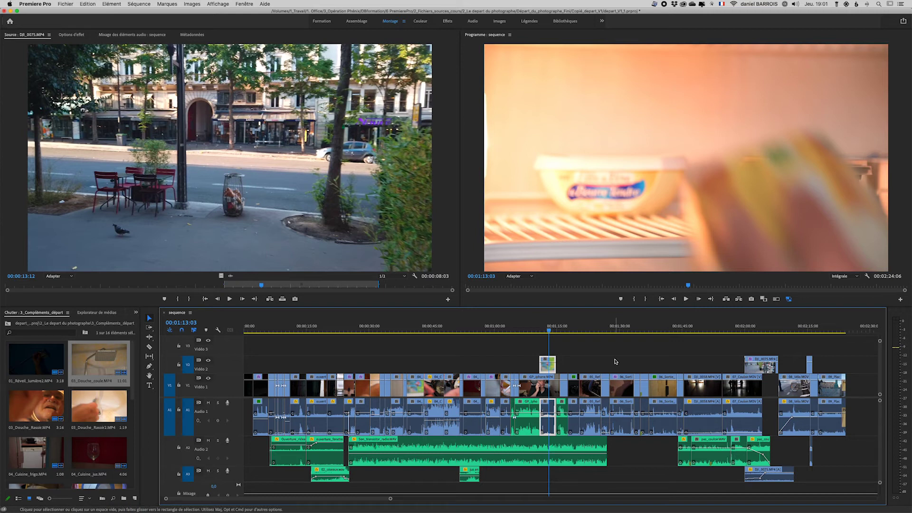
{"action": "left_click", "coordinate": [142, 4]}
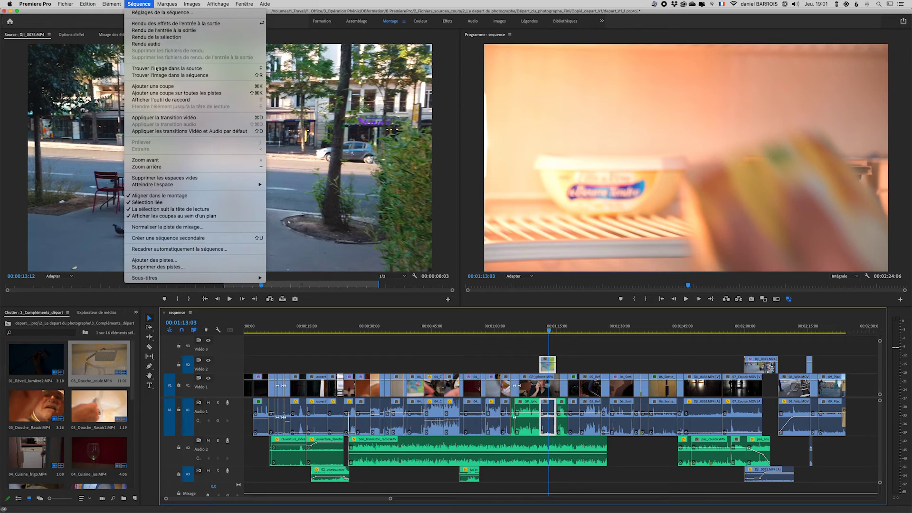
{"action": "left_click", "coordinate": [285, 24]}
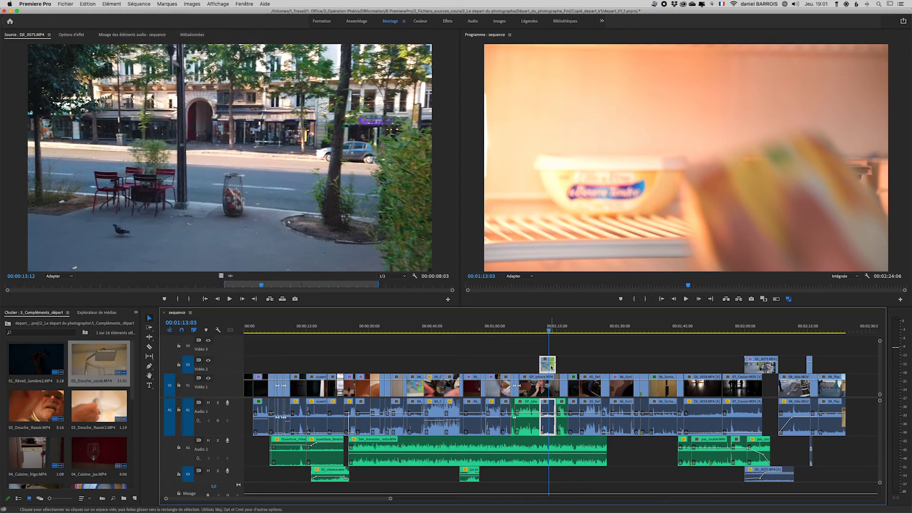
{"action": "left_click", "coordinate": [555, 349]}
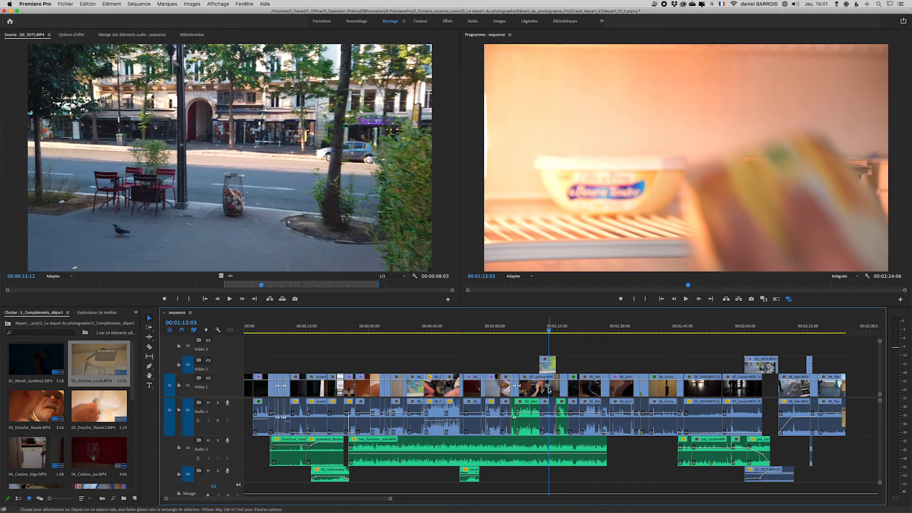
Load the inserted clip in the source viewer and match-frame GP_iphone with V1 targeted
{"action": "double_click", "coordinate": [545, 411]}
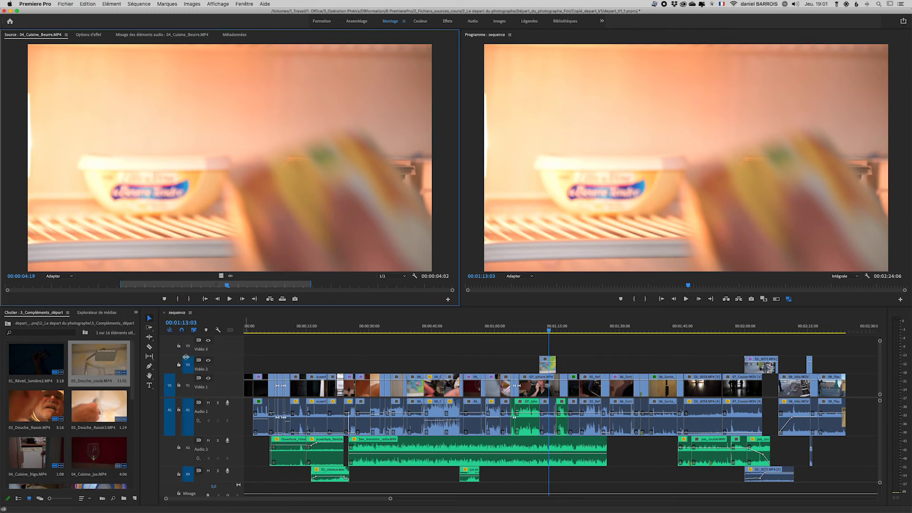
{"action": "left_click", "coordinate": [188, 386]}
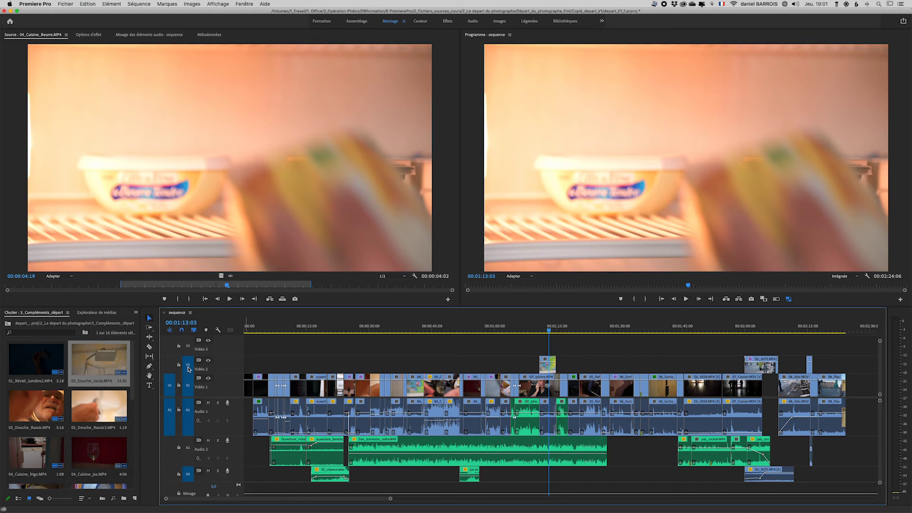
{"action": "key", "text": "shift+2"}
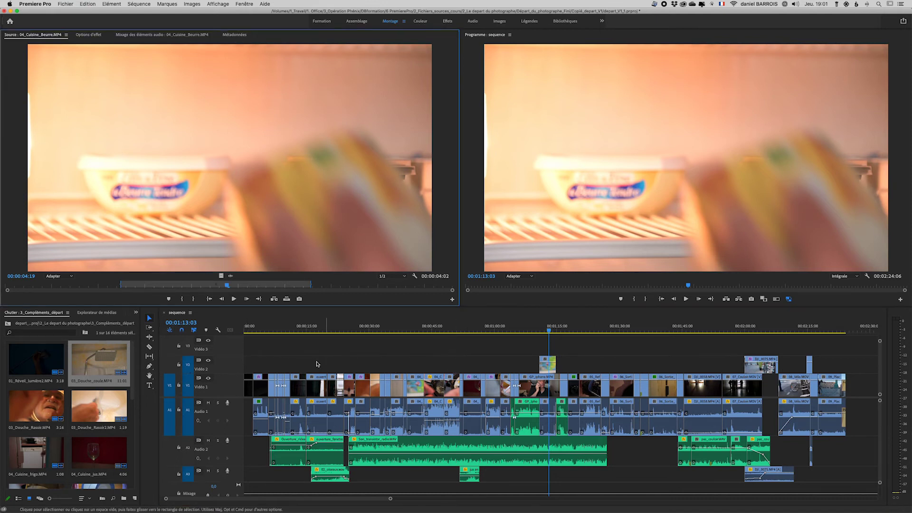
{"action": "key", "text": "shift+3"}
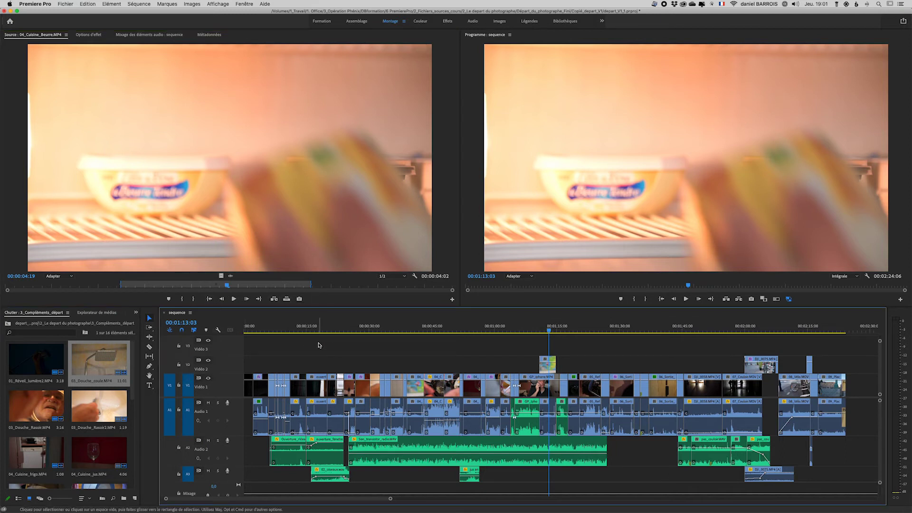
{"action": "key", "text": "f"}
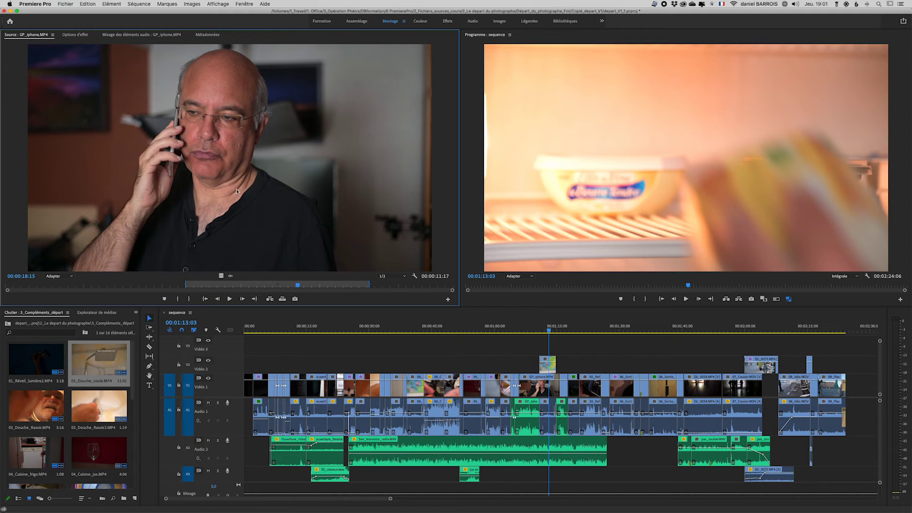
Match-frame 04_Cuisine_Beurre from V2, then turn off V2 and V1 targeting
{"action": "left_click", "coordinate": [188, 364]}
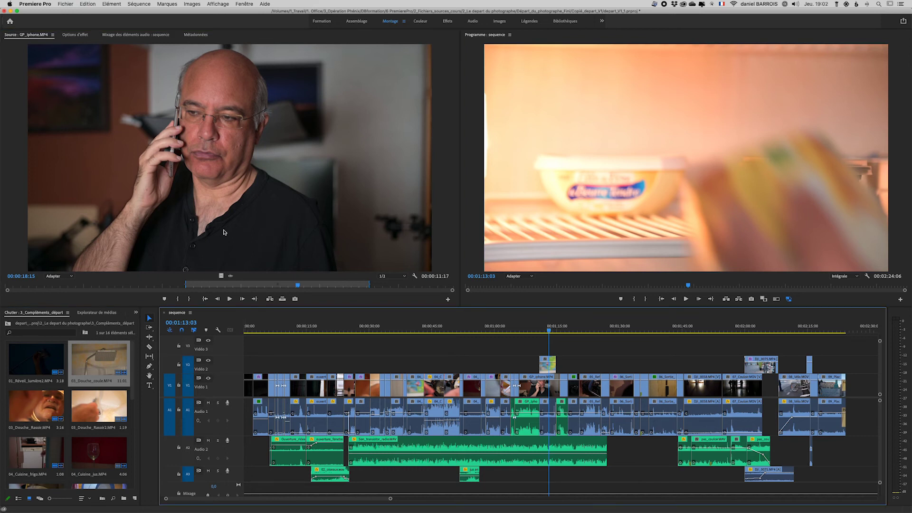
{"action": "key", "text": "f"}
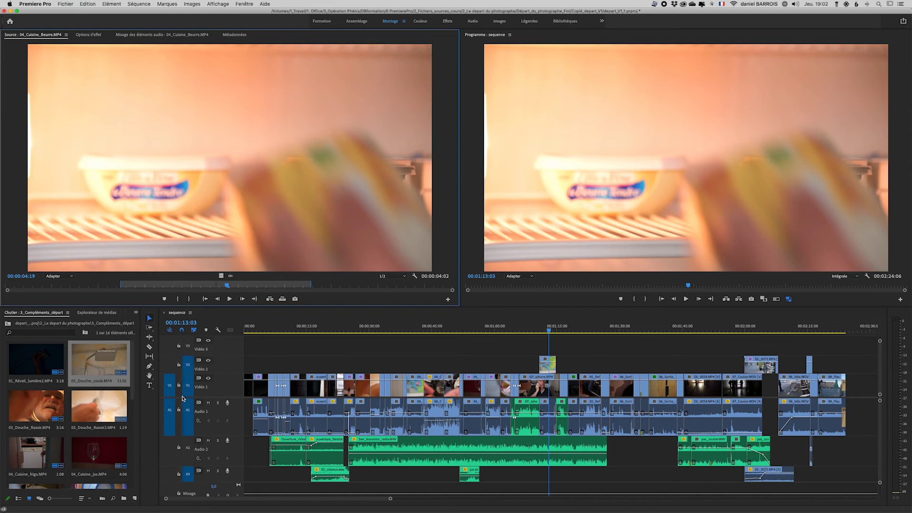
{"action": "left_click", "coordinate": [188, 365]}
{"action": "left_click", "coordinate": [186, 387]}
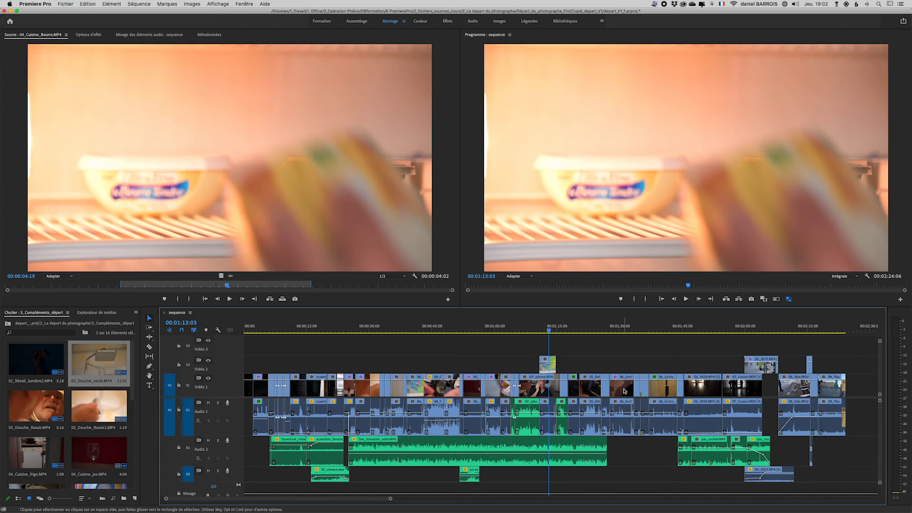
Select the 06_Sortie clip, target only V3 and A3, and paste a copy there
{"action": "left_click", "coordinate": [620, 395]}
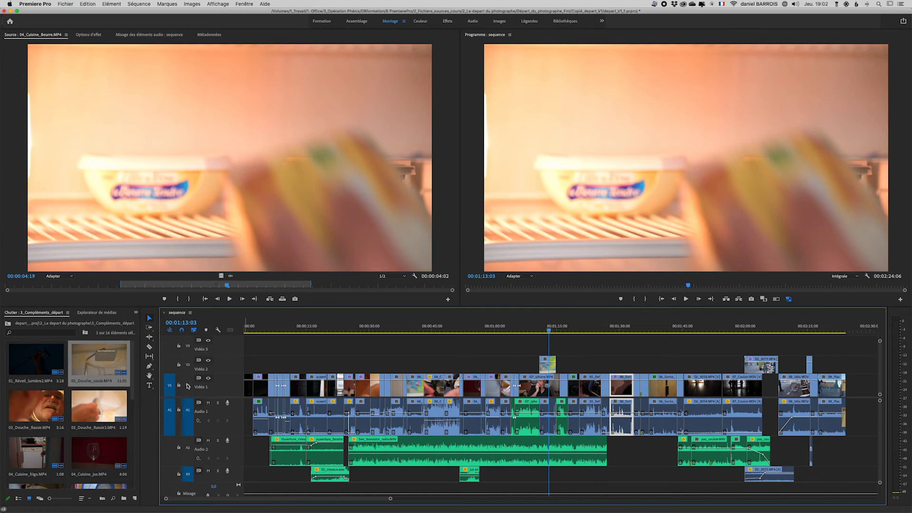
{"action": "left_click", "coordinate": [188, 346]}
{"action": "left_click", "coordinate": [190, 405]}
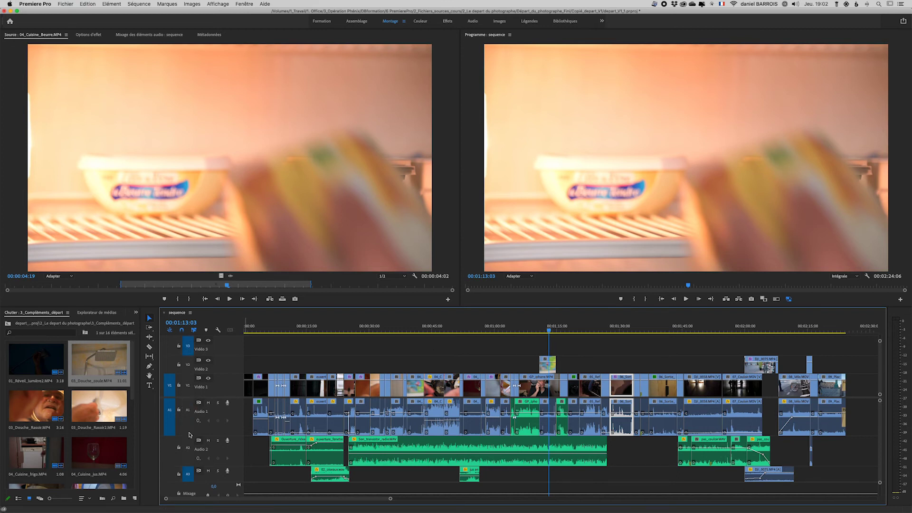
{"action": "left_click", "coordinate": [187, 474]}
{"action": "key", "text": "super+v"}
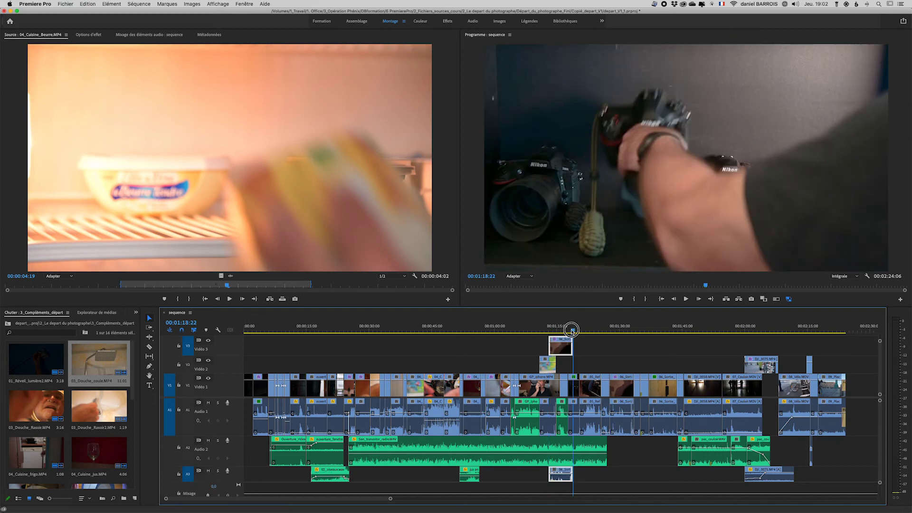
Move the playhead to 01:15:13 and load the V3 06_Sortie clip in the source monitor
{"action": "left_click_drag", "start_coordinate": [570, 331], "coordinate": [552, 333]}
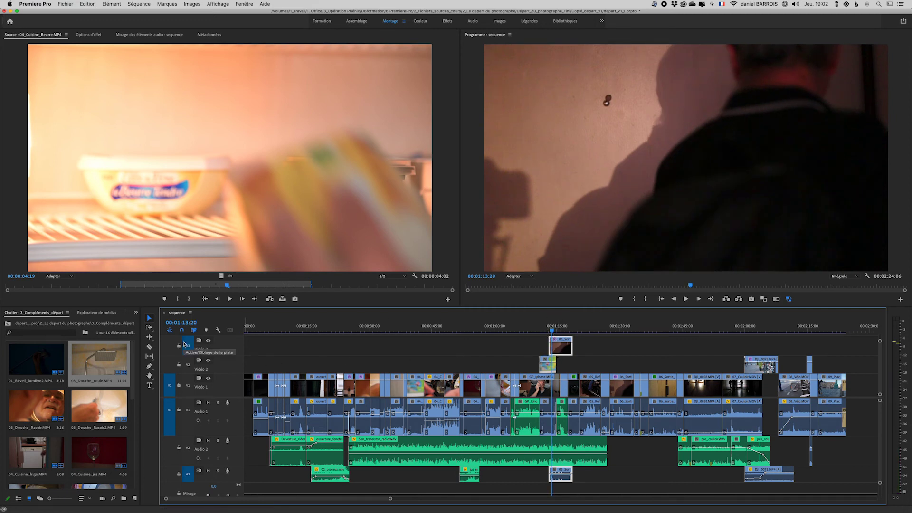
{"action": "left_click", "coordinate": [494, 346]}
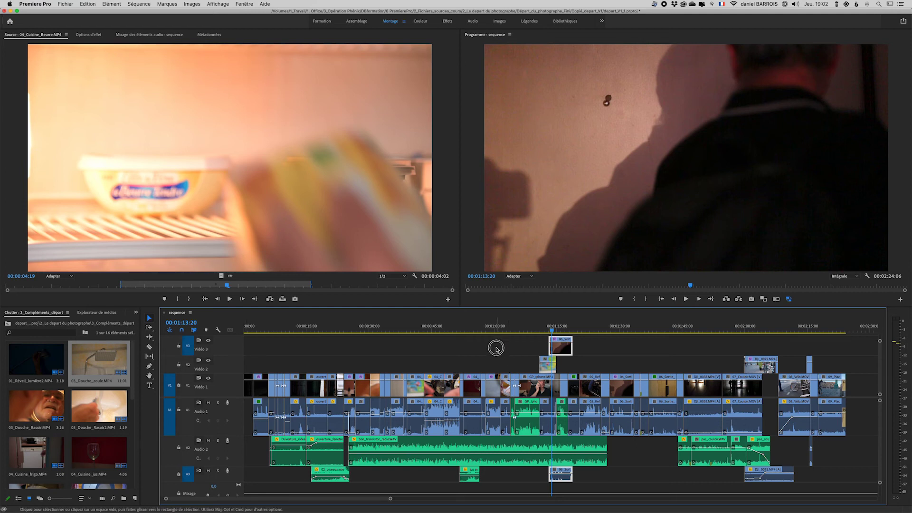
{"action": "left_click", "coordinate": [568, 348]}
{"action": "left_click", "coordinate": [583, 329]}
{"action": "left_click_drag", "start_coordinate": [585, 330], "coordinate": [558, 330]}
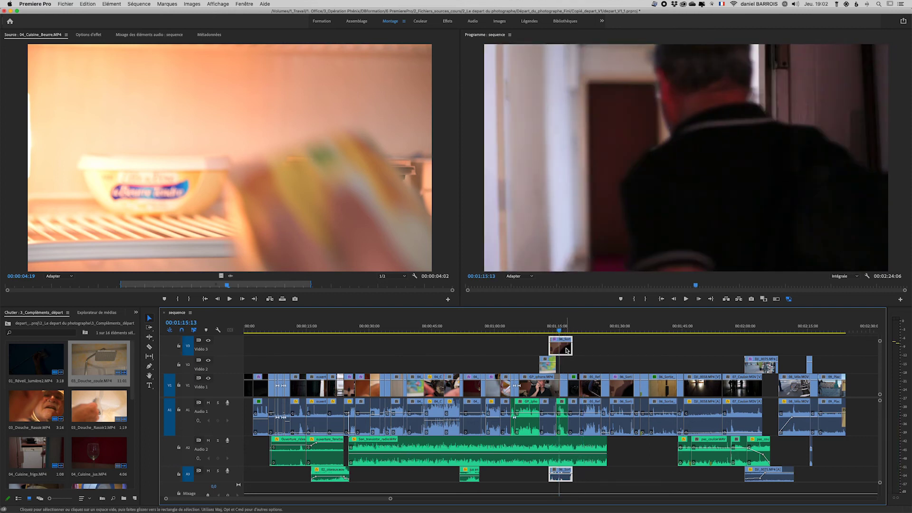
{"action": "double_click", "coordinate": [566, 350]}
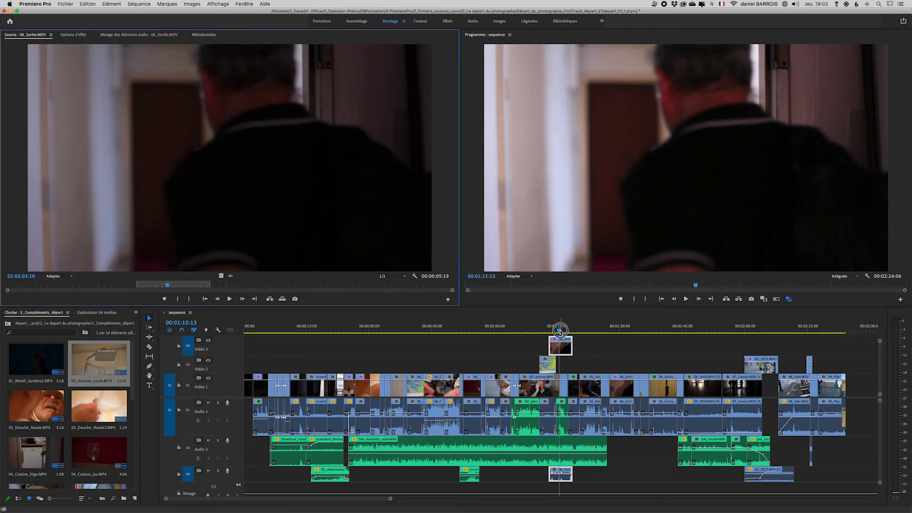
At 01:13:14, switch targeting from V3 to V2 and match frame to load 06_Sortie
{"action": "left_click_drag", "start_coordinate": [560, 332], "coordinate": [551, 330]}
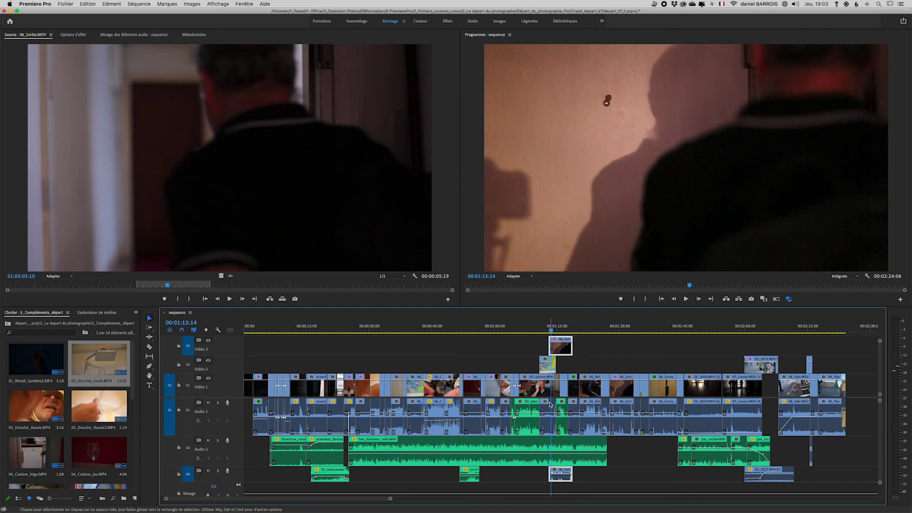
{"action": "left_click", "coordinate": [188, 346]}
{"action": "left_click", "coordinate": [187, 365]}
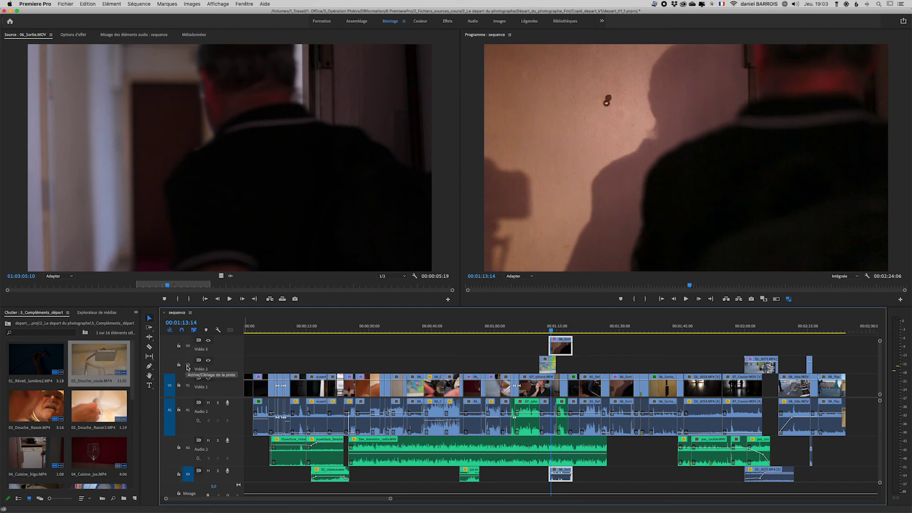
{"action": "key", "text": "f"}
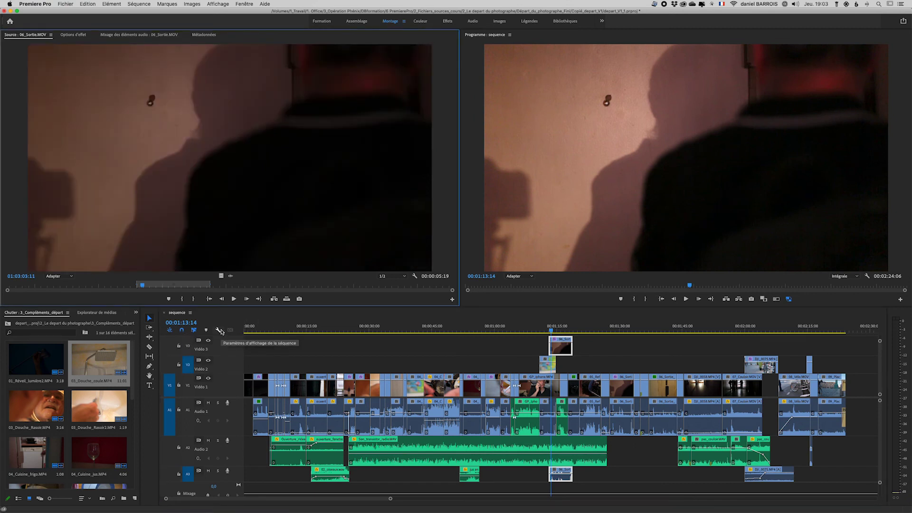
With the playhead at the V3 clip's start and clips deselected, match frame 04_Cuisine_Beurre
{"action": "left_click", "coordinate": [190, 369]}
{"action": "left_click", "coordinate": [190, 368]}
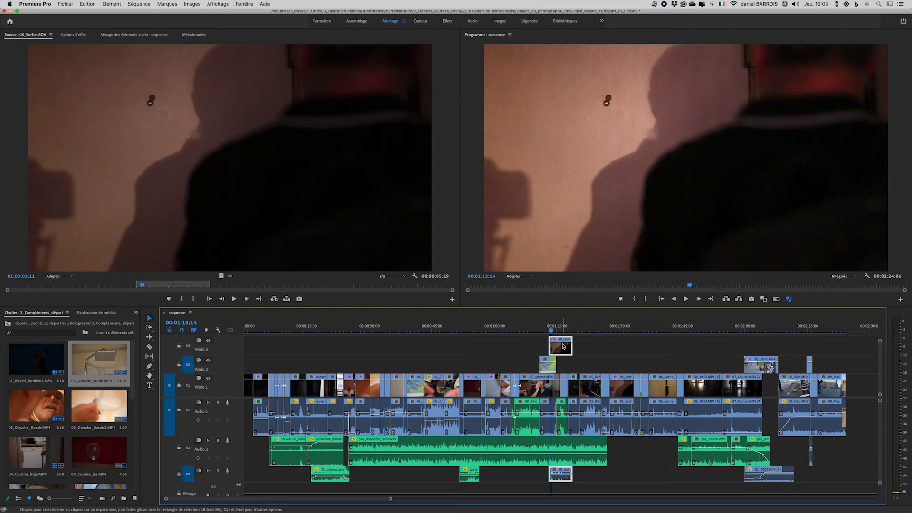
{"action": "left_click", "coordinate": [566, 321]}
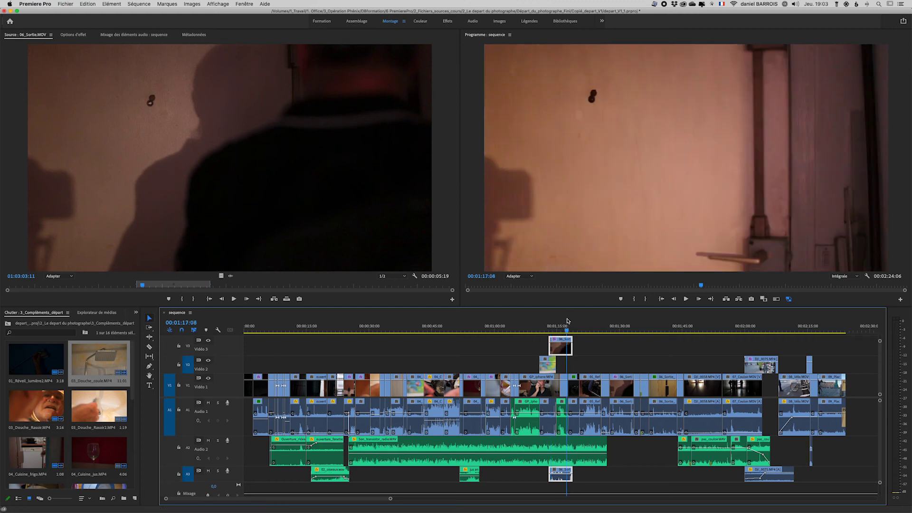
{"action": "key", "text": "Up"}
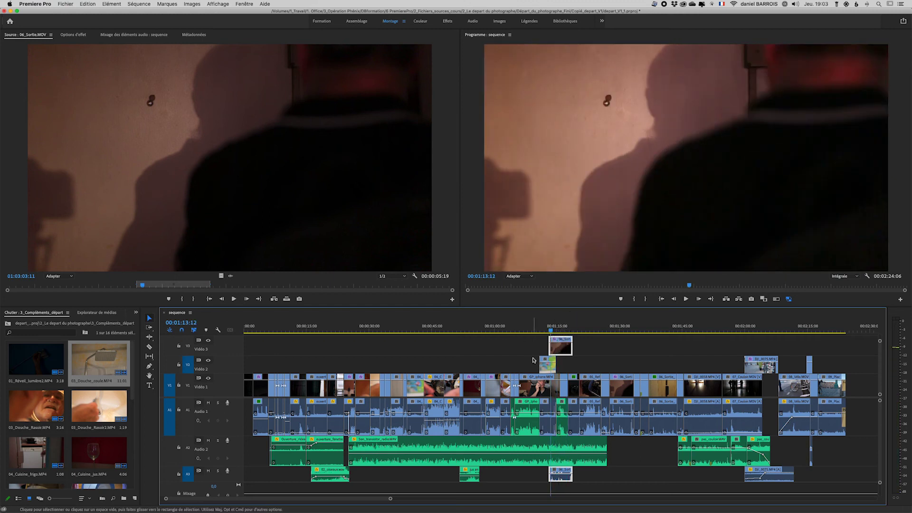
{"action": "left_click", "coordinate": [608, 352]}
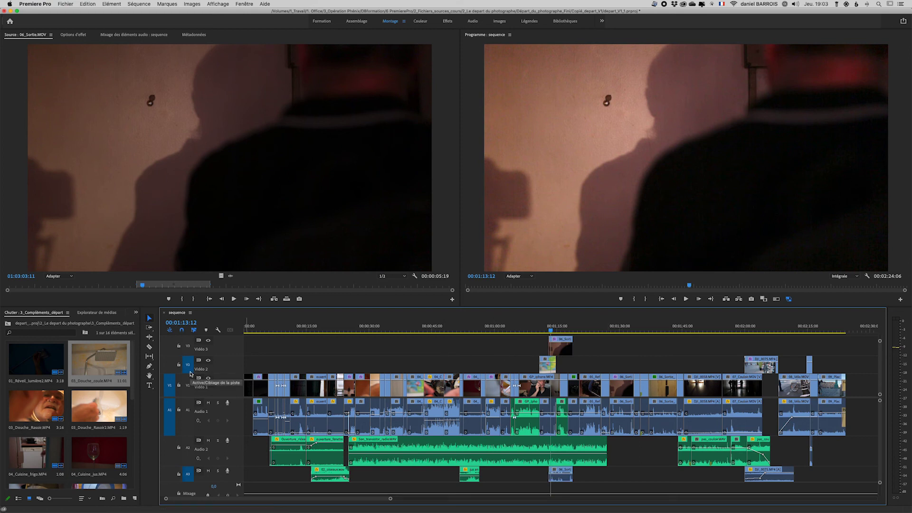
{"action": "key", "text": "f"}
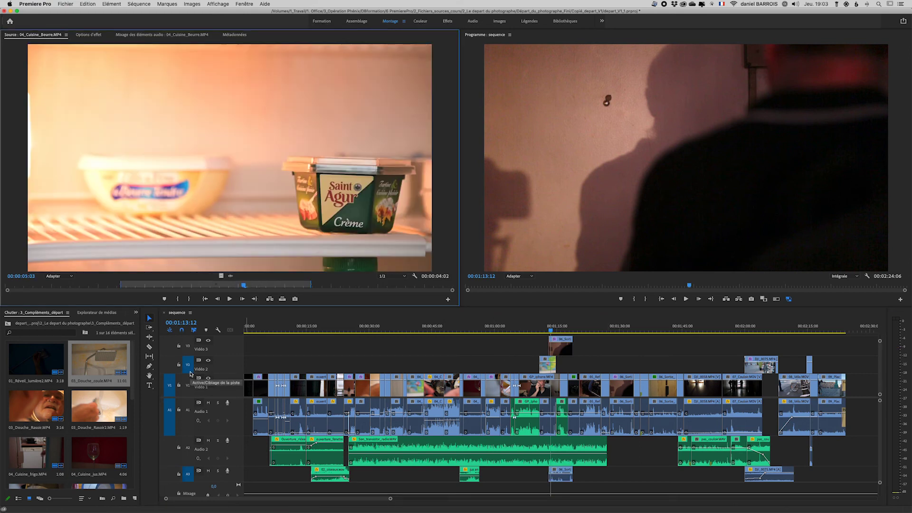
Target V1 to match GP_iphone, then target V2 and V3 to match 06_Sortie
{"action": "left_click", "coordinate": [188, 386]}
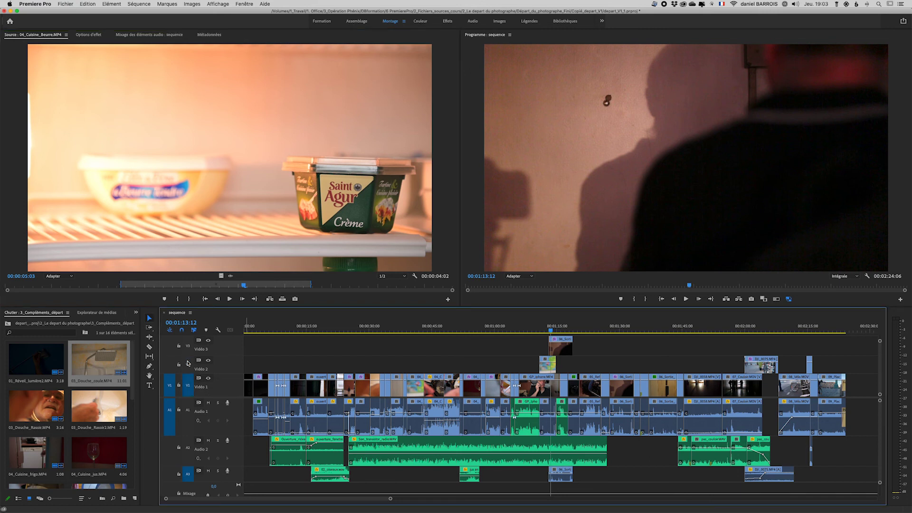
{"action": "key", "text": "f"}
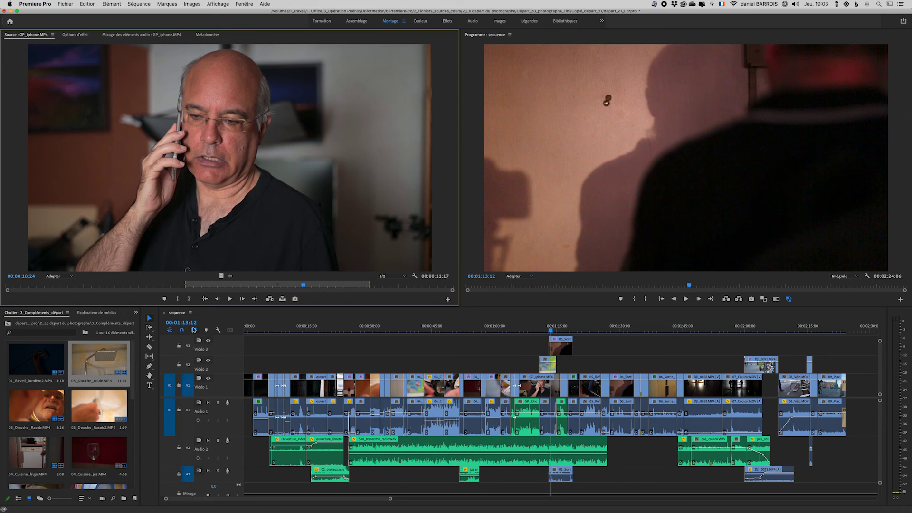
{"action": "left_click", "coordinate": [189, 366]}
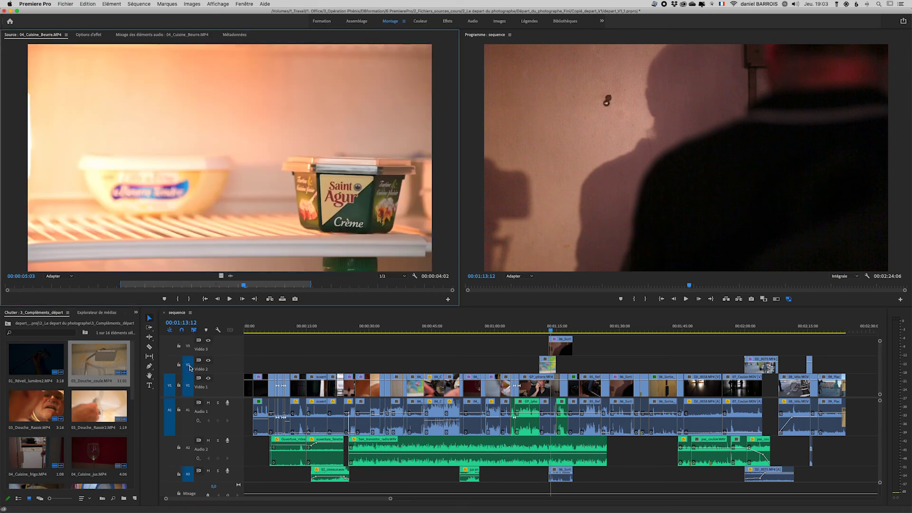
{"action": "left_click", "coordinate": [190, 347]}
{"action": "key", "text": "f"}
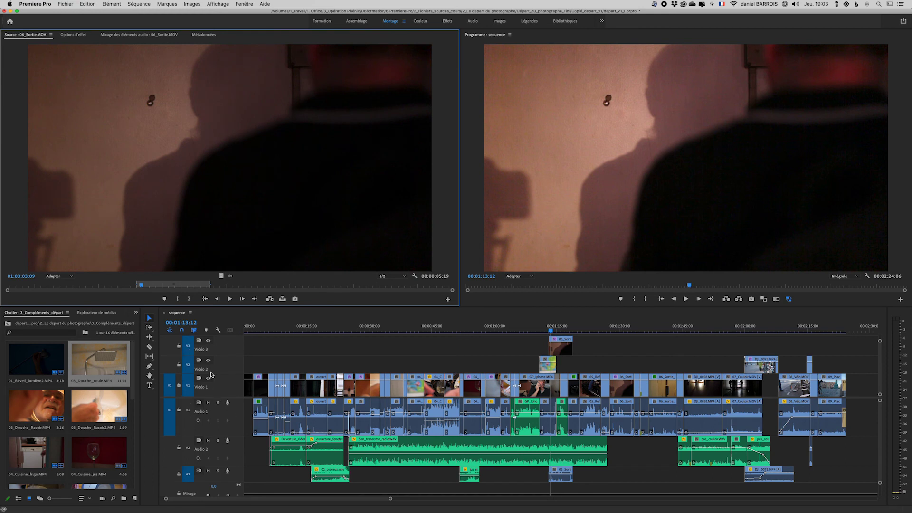
{"action": "left_click", "coordinate": [189, 347]}
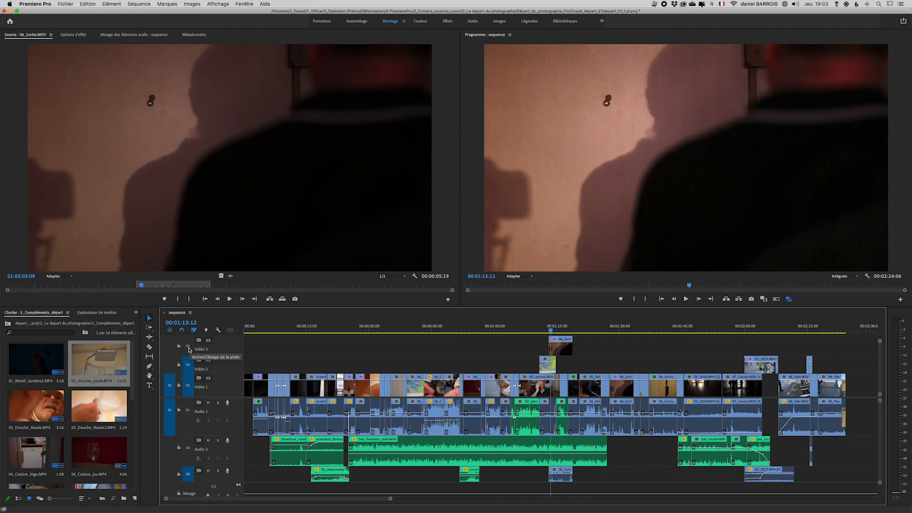
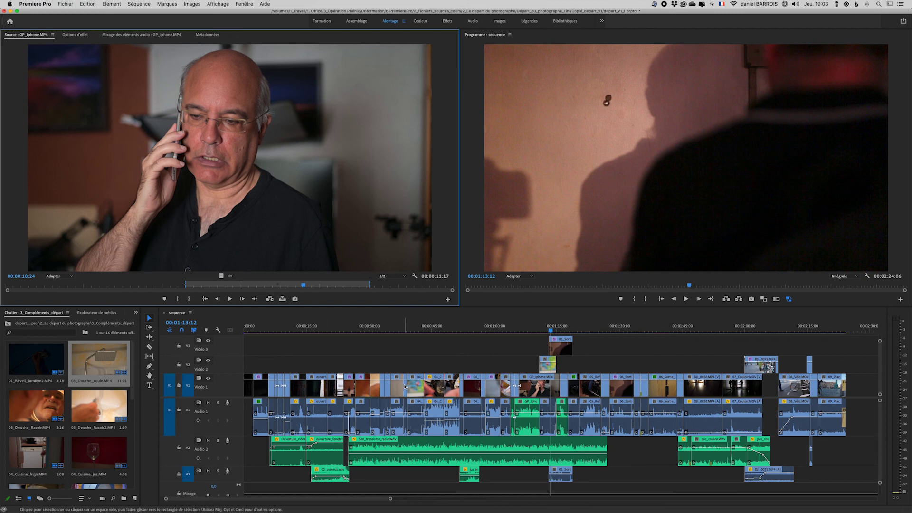
{"action": "mouse_move", "coordinate": [405, 387]}
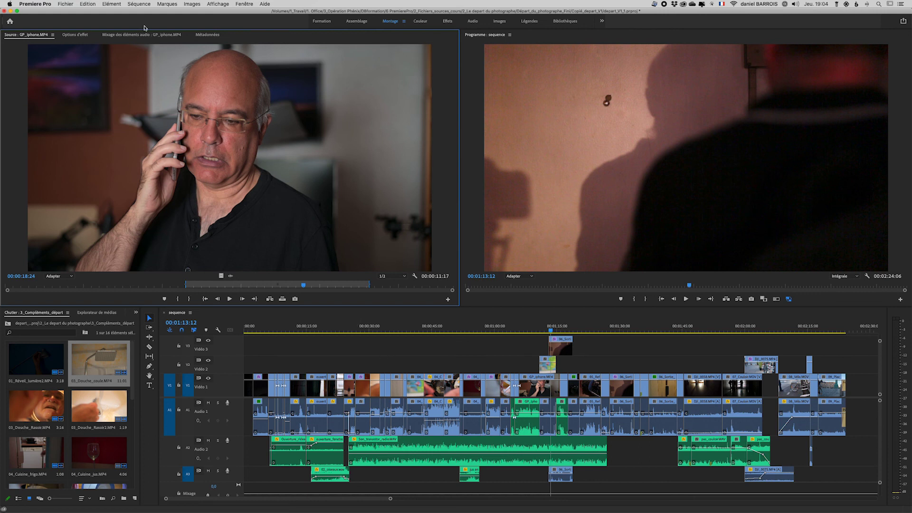
{"action": "left_click", "coordinate": [145, 4]}
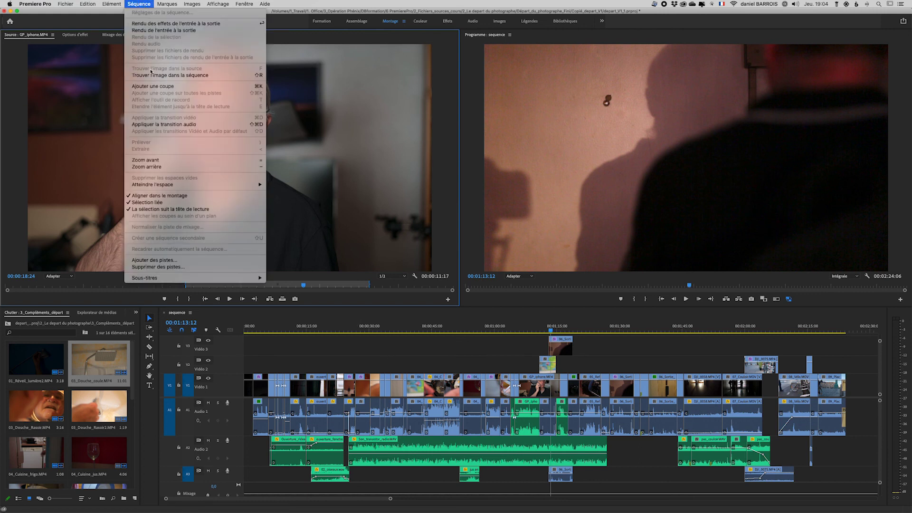
{"action": "left_click", "coordinate": [399, 339]}
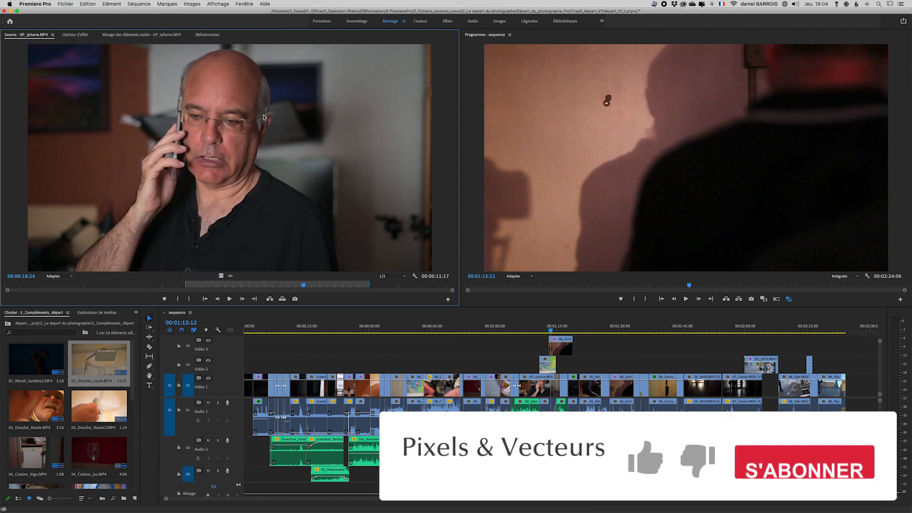